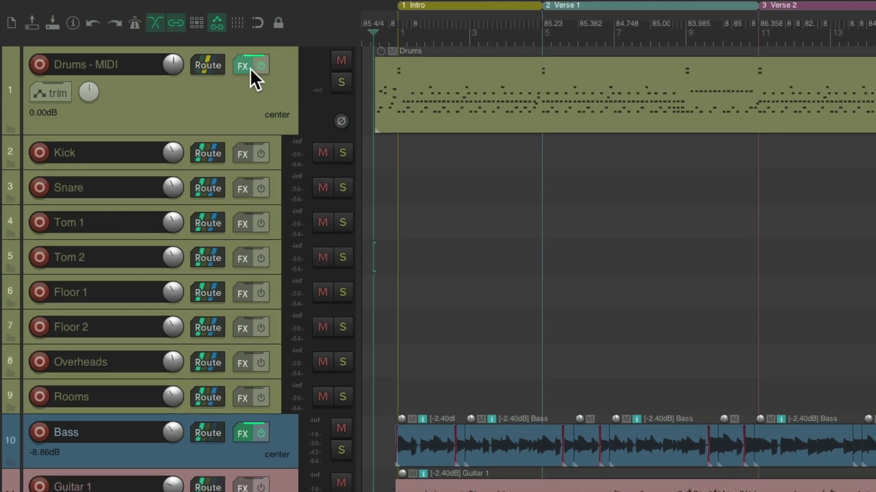
Open the SSDSampler5 instrument on the Drums - MIDI track, examine all of its mixer channels and their output routing, and close it.
right_click(188, 51)
left_click(243, 85)
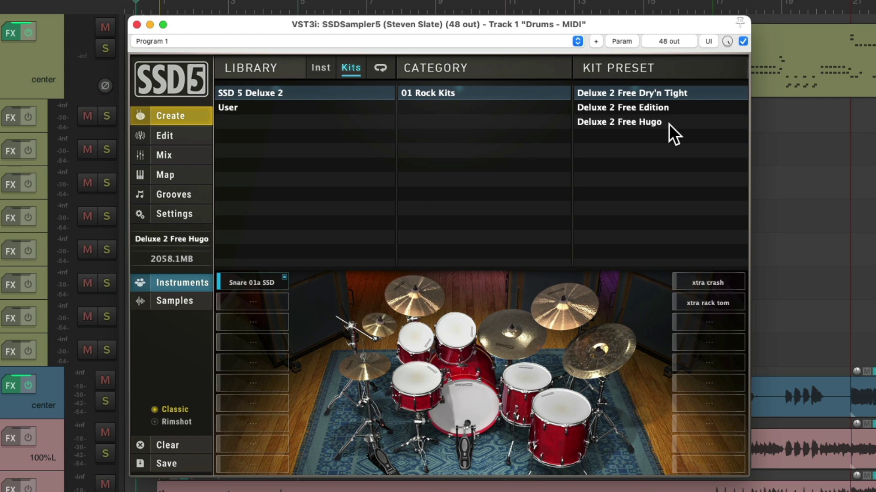
left_click(194, 157)
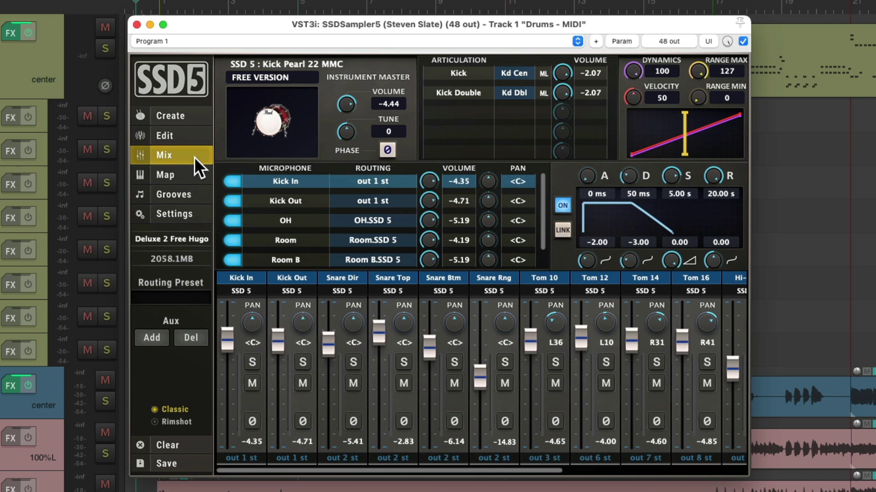
left_click_drag(417, 469, 622, 468)
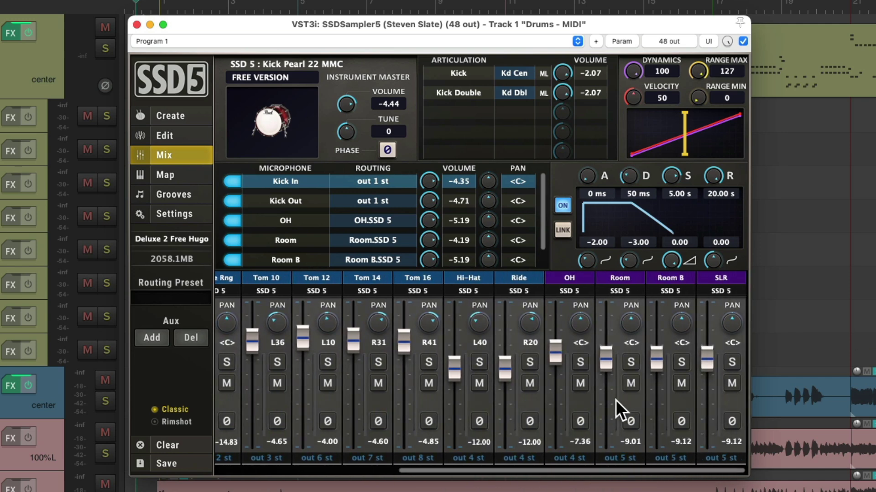
left_click(137, 25)
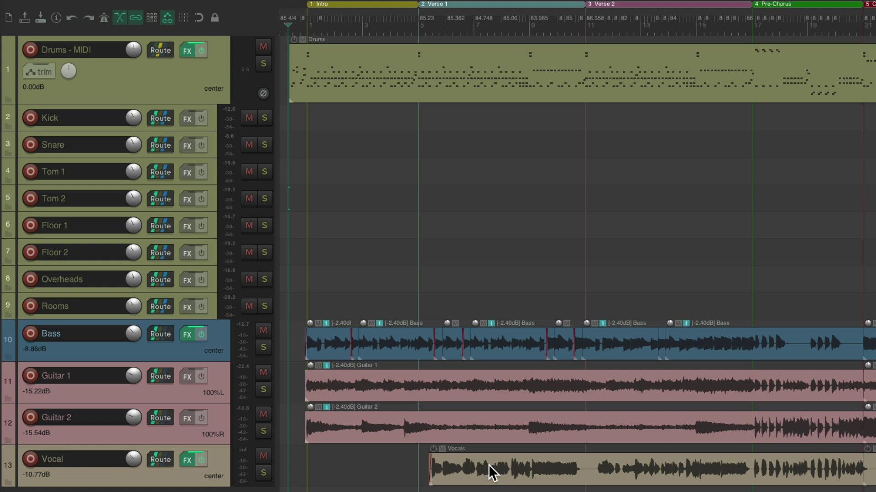
Play the full mix, and play the drums on their own with Bass, Guitar 1, Guitar 2 and Vocal temporarily muted.
key("space")
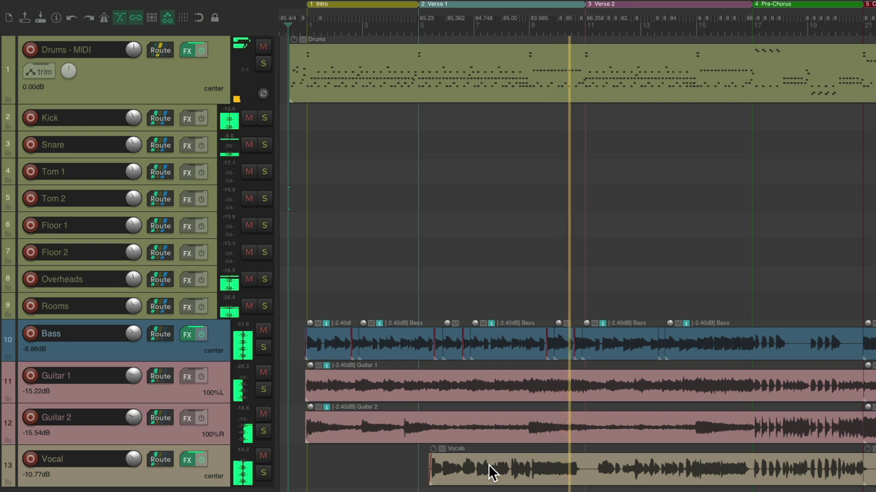
key("space")
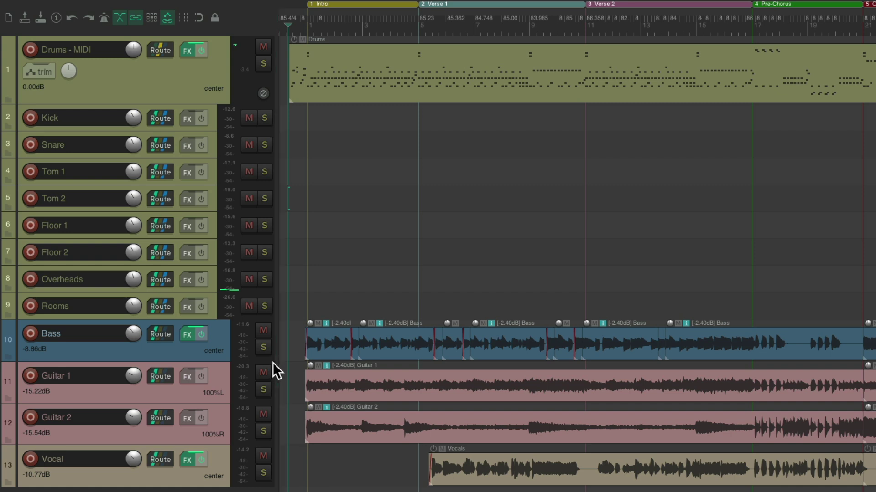
left_click_drag(263, 331, 264, 456)
key("space")
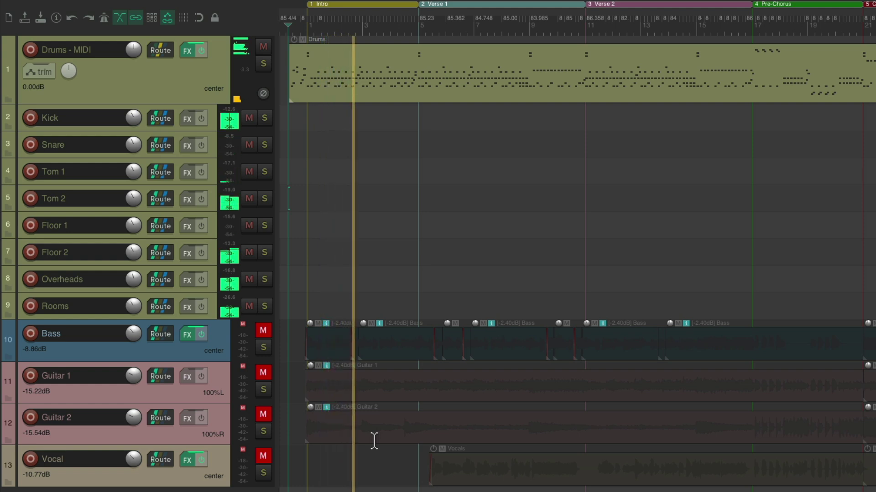
key("space")
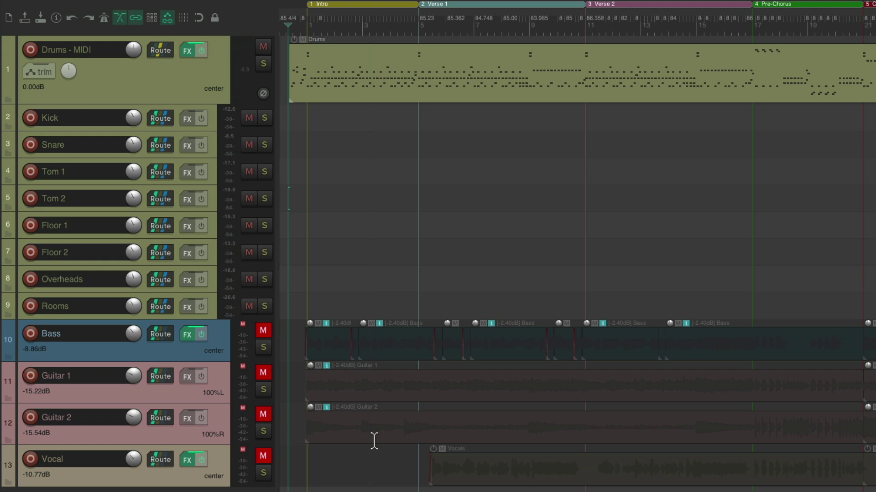
left_click_drag(263, 333, 265, 457)
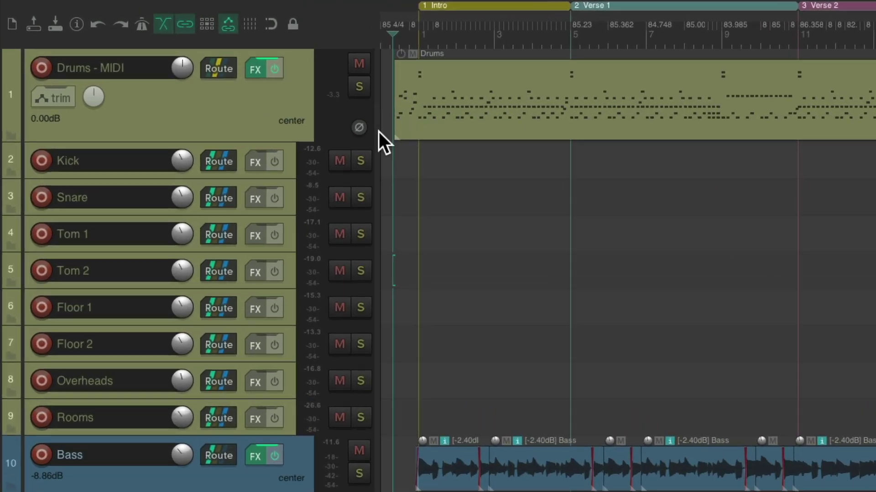
Solo the Kick track and play it back from the start of the song.
left_click(265, 119)
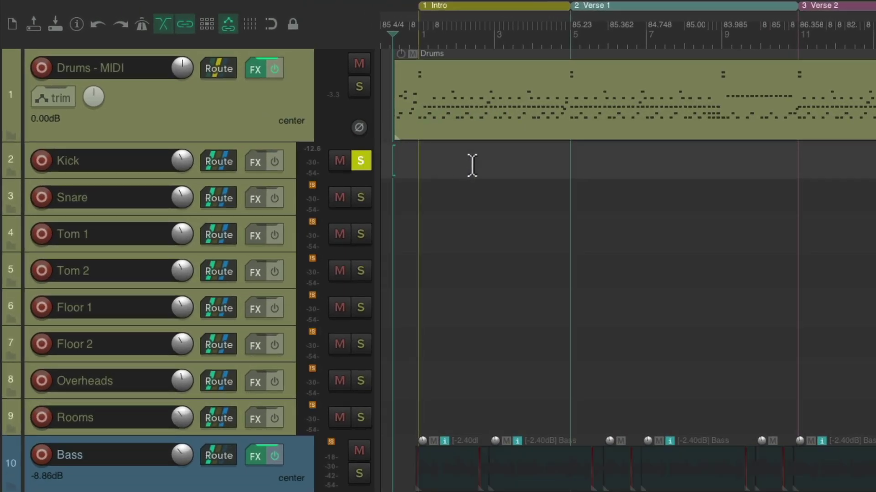
key("space")
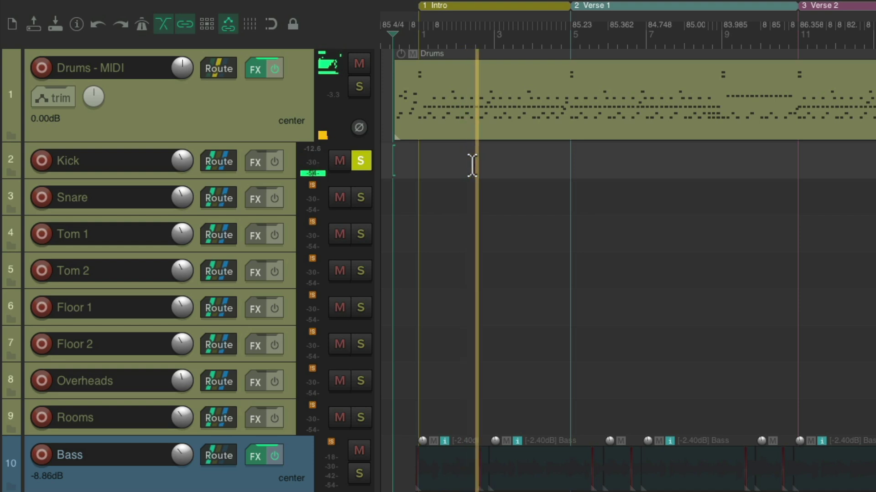
key("space")
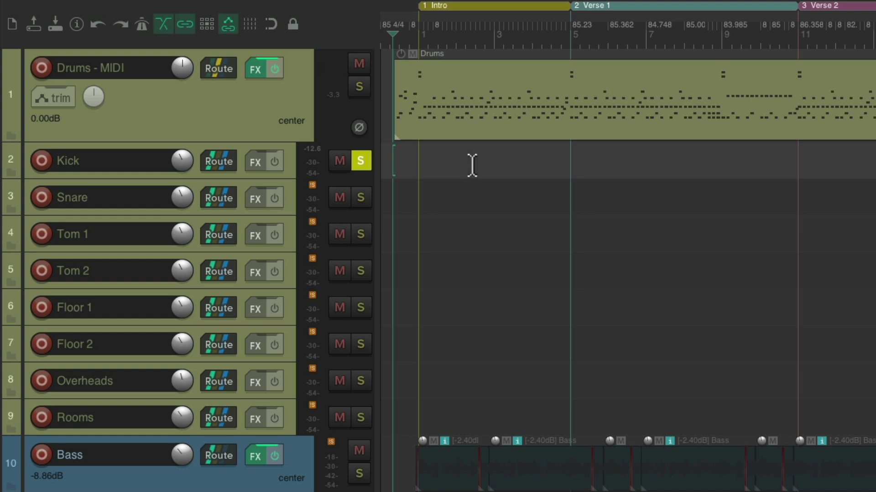
Add the ReaComp compressor from the Favorites folder to the Kick track.
left_click(249, 165)
left_click(327, 145)
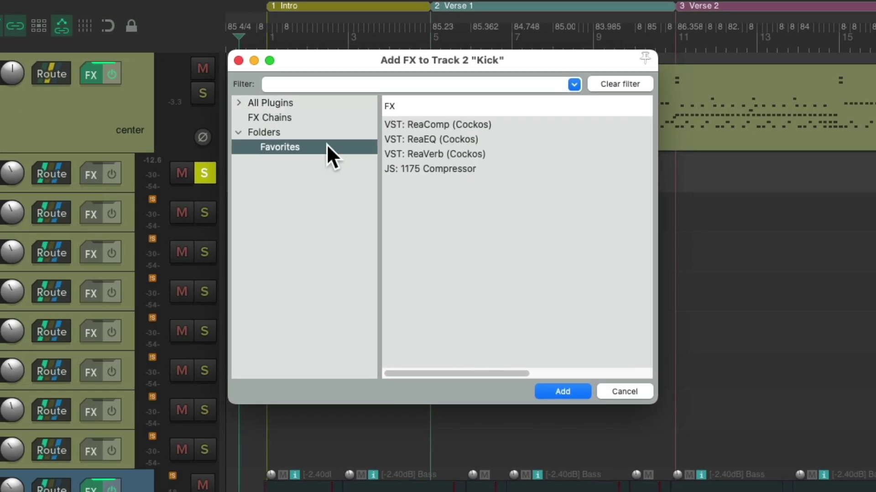
double_click(502, 123)
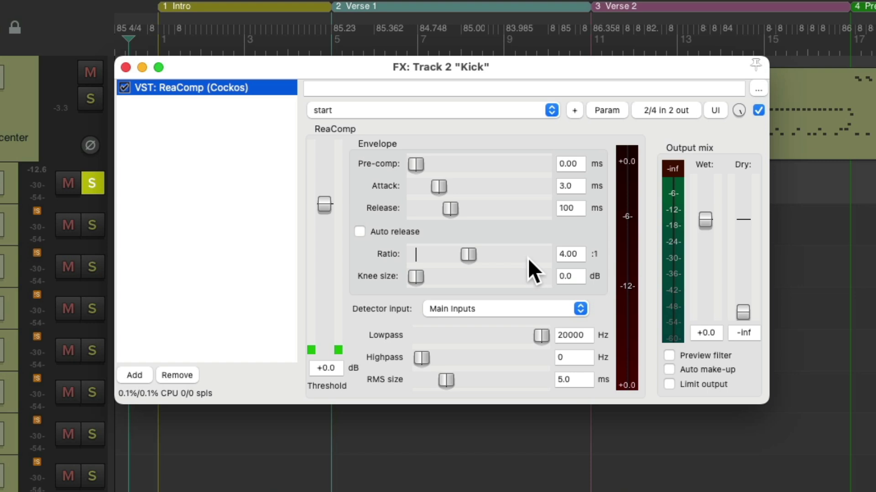
Enable Auto make-up in the kick's ReaComp and lower the threshold to -16.7 dB during playback.
left_click(669, 369)
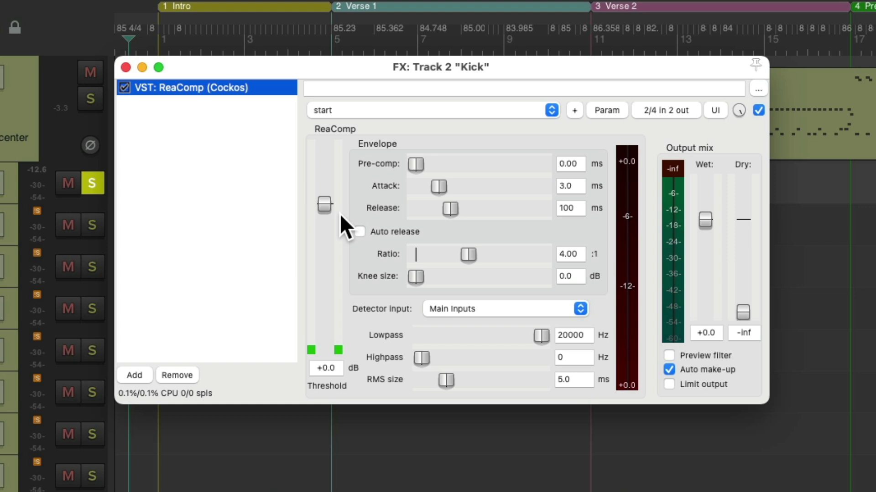
key("space")
left_click_drag(327, 206, 330, 266)
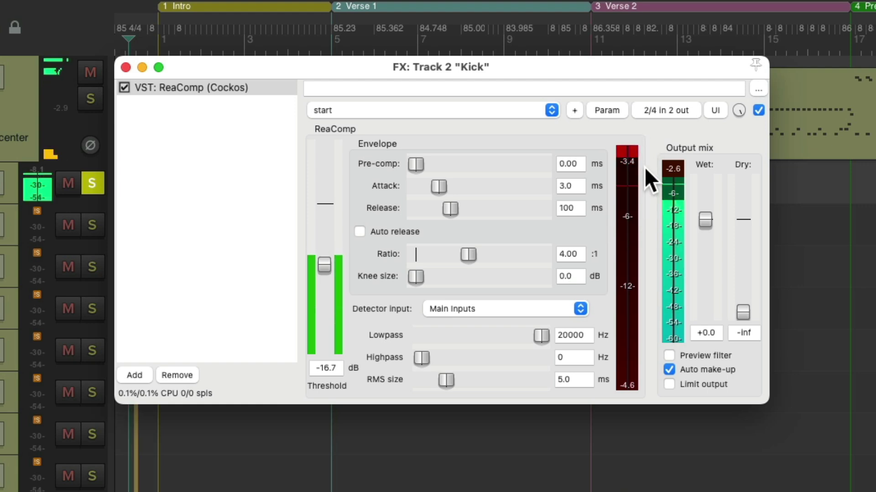
key("space")
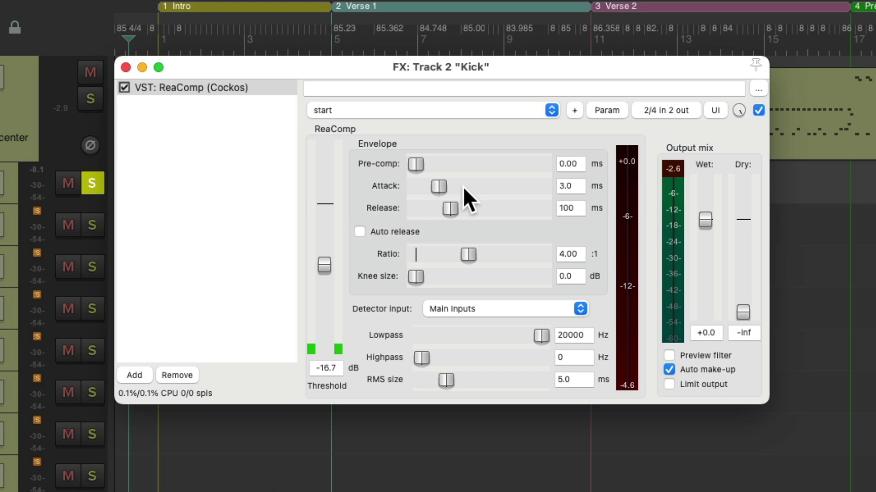
Try attack times of 0.00 ms and 88.3 ms on the kick compressor during playback, and restore the default attack.
left_click_drag(438, 187, 415, 193)
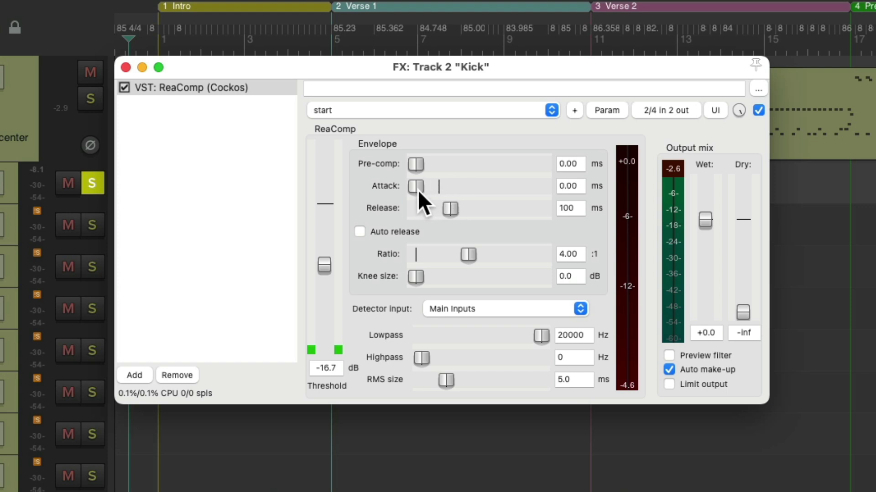
key("space")
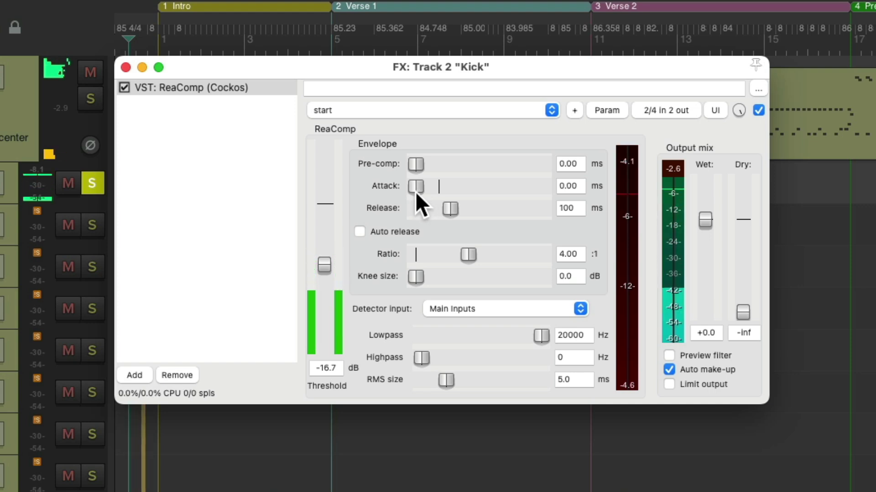
left_click_drag(416, 185, 486, 188)
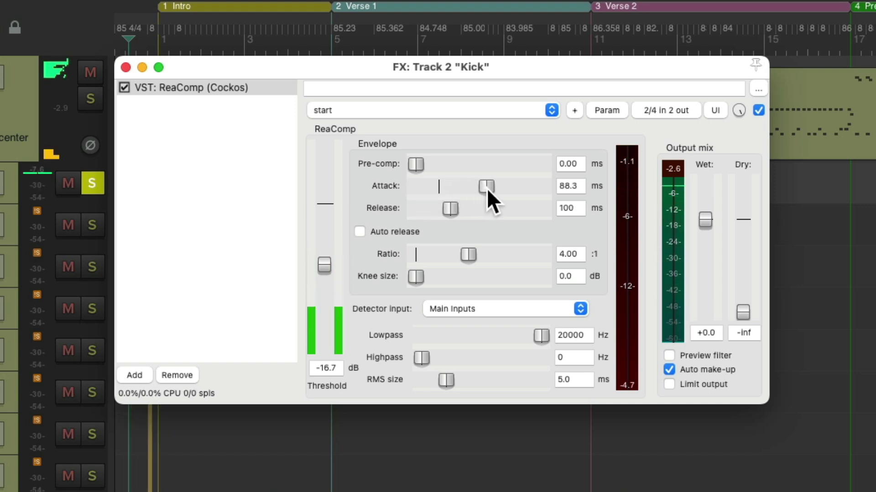
key("space")
double_click(486, 188)
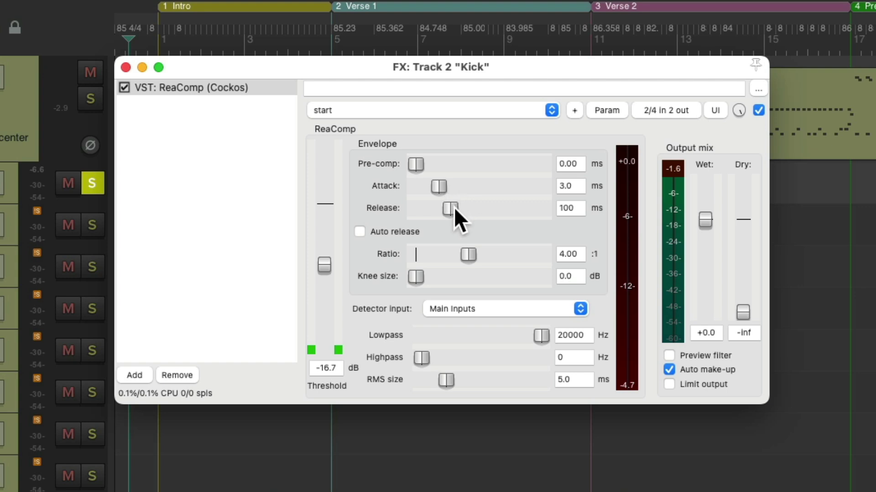
Try a release time of 941 ms on the kick compressor during playback, and restore the default release.
left_click_drag(447, 212, 485, 209)
key("space")
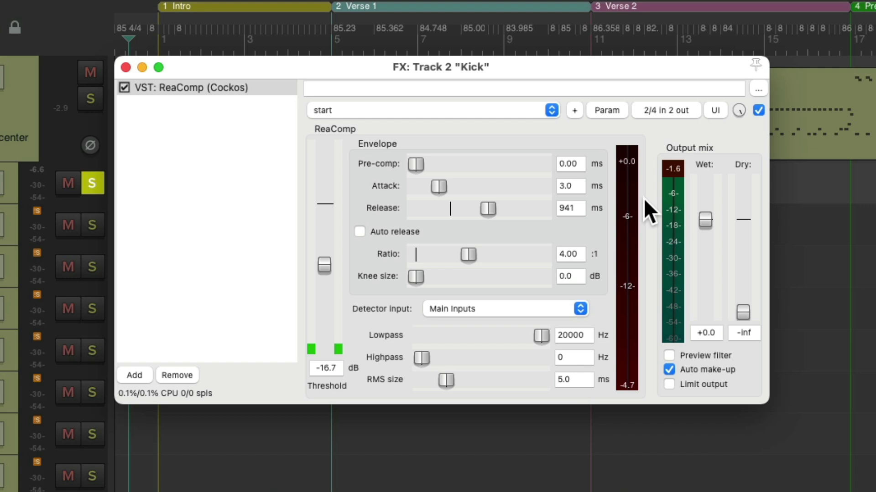
double_click(488, 208)
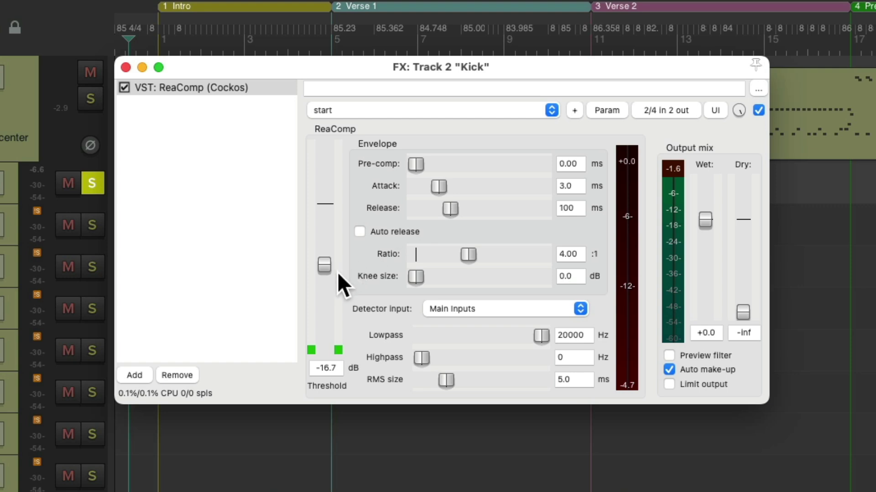
Compare the kick uncompressed with the threshold reset to 0.0 dB, and lower the threshold back to -16.7 dB during playback.
double_click(322, 263)
key("space")
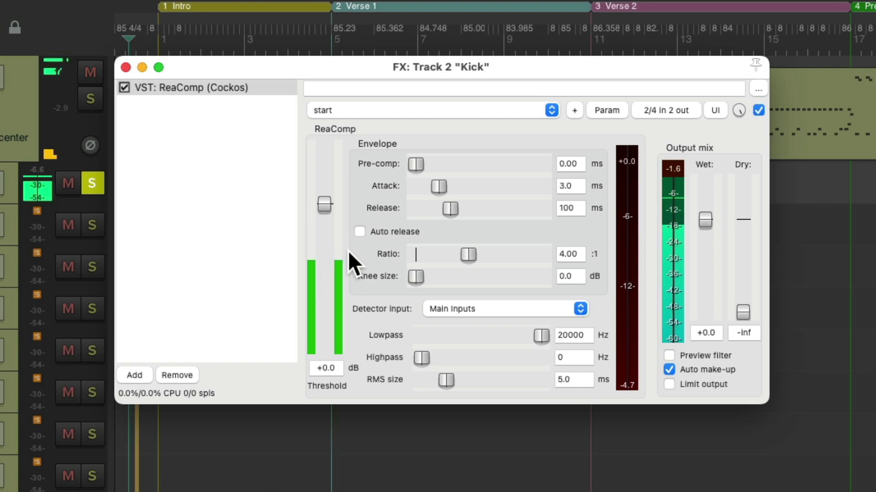
left_click_drag(326, 205, 328, 267)
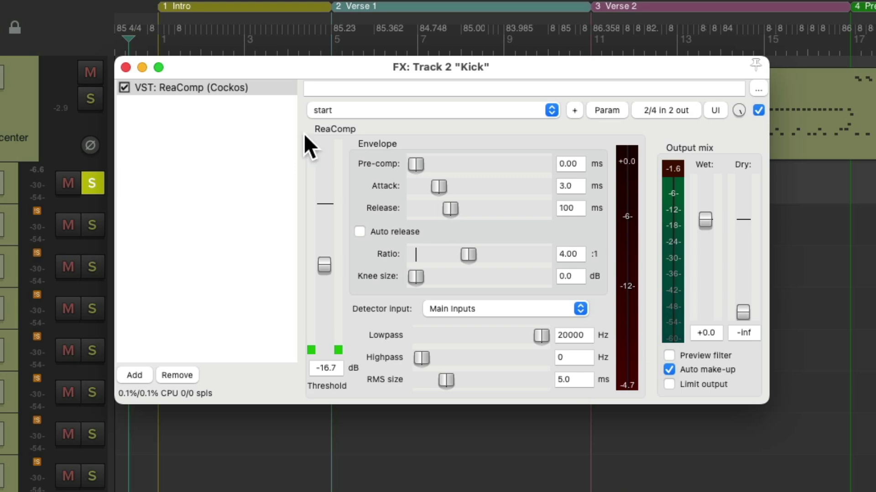
Add ReaEQ from the Favorites folder to the Kick track in an enlarged window and remove its high-shelf band 4.
double_click(257, 163)
left_click(227, 151)
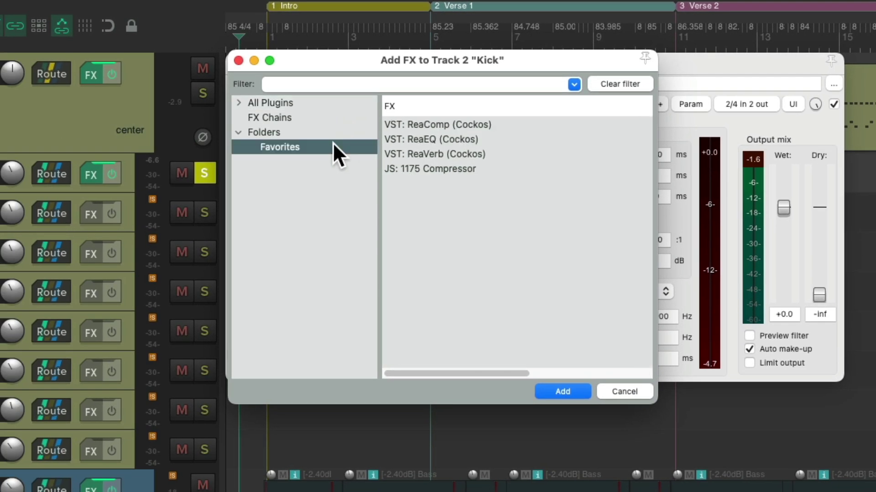
left_click(477, 141)
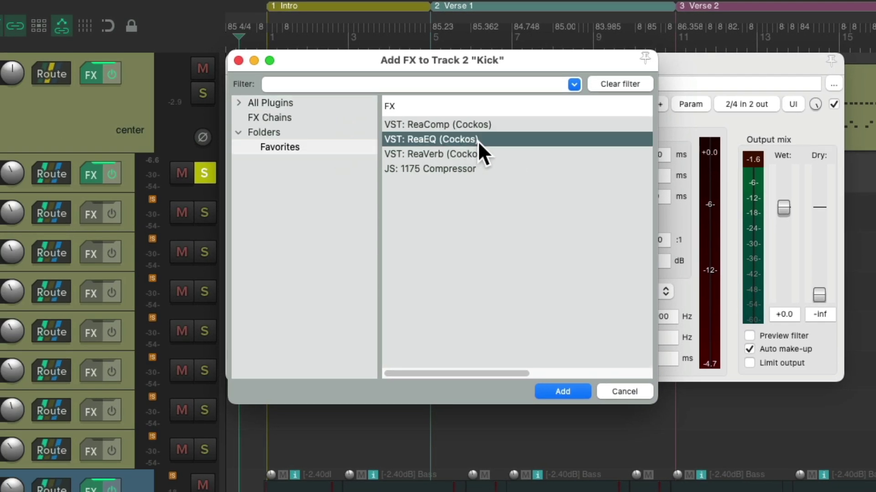
double_click(508, 141)
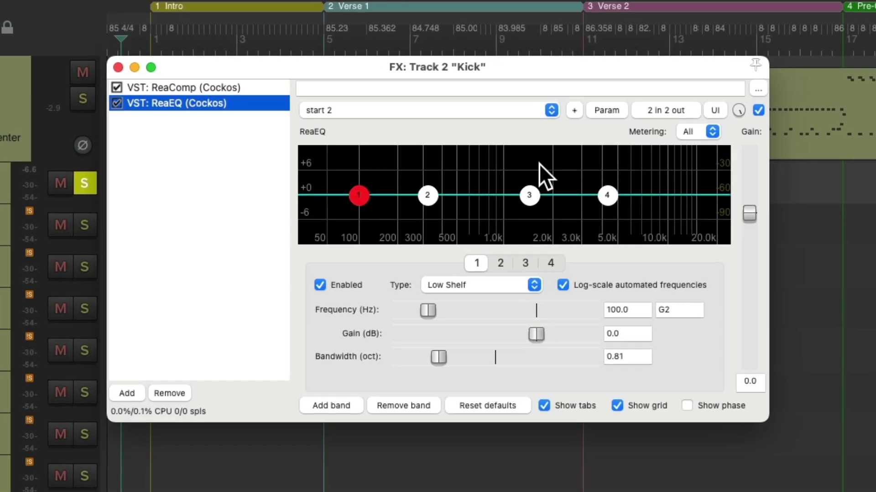
left_click_drag(768, 422, 871, 488)
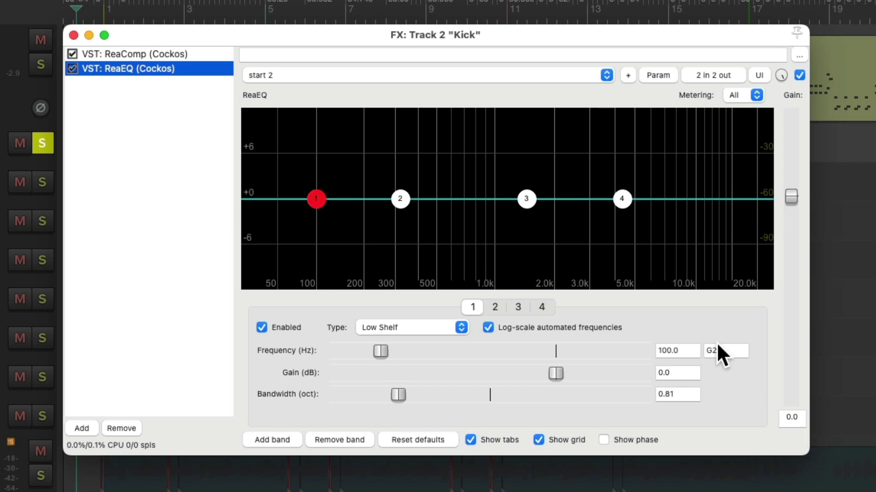
left_click(622, 199)
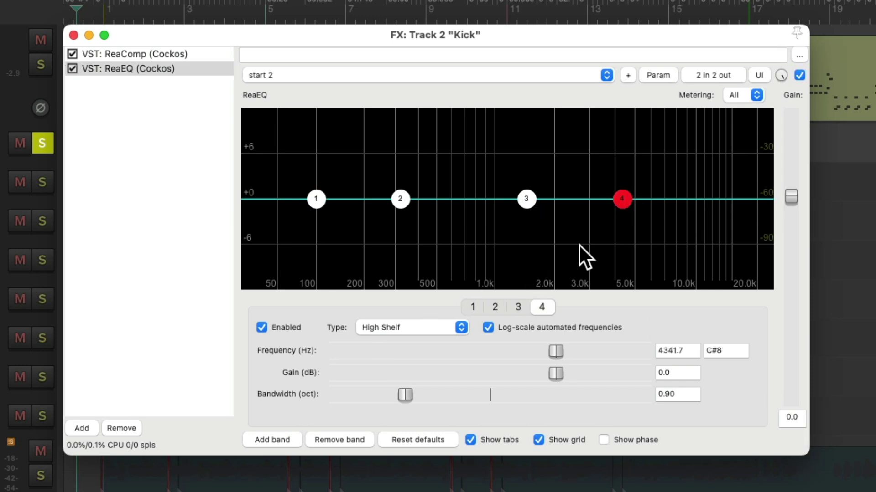
left_click(351, 437)
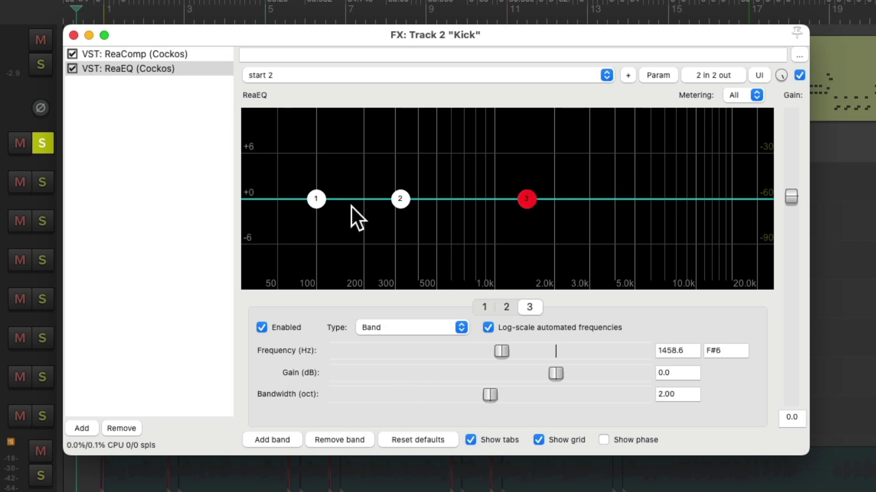
Try boosting the low shelf about 5.7 dB at 150 Hz and band 2 about 4.7 dB near 386 Hz, returning each to about 0 dB.
left_click_drag(315, 198, 343, 156)
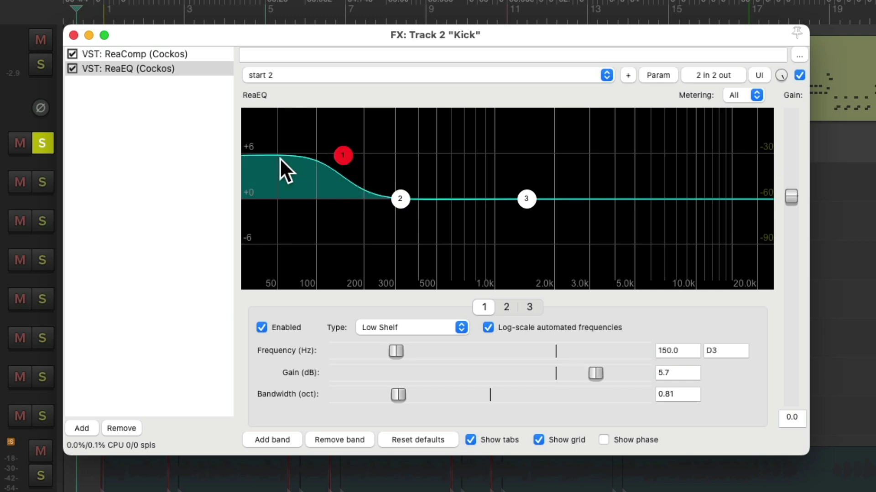
left_click_drag(336, 156, 334, 199)
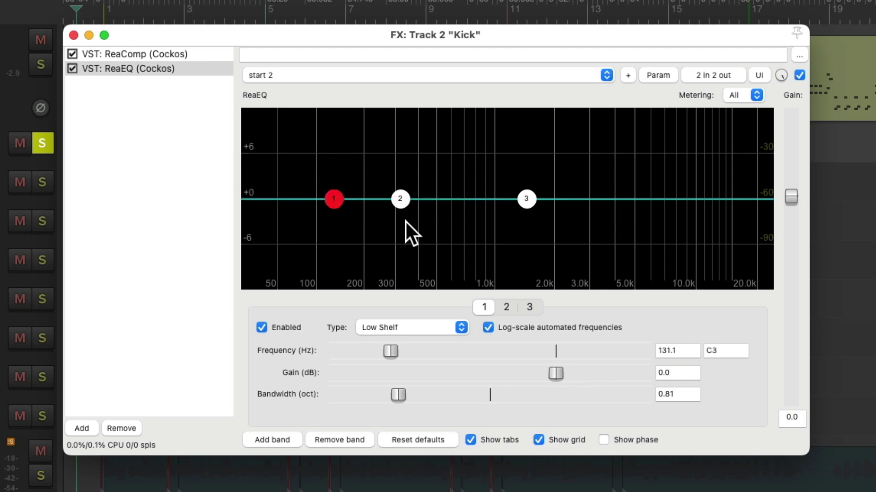
left_click_drag(403, 200, 418, 166)
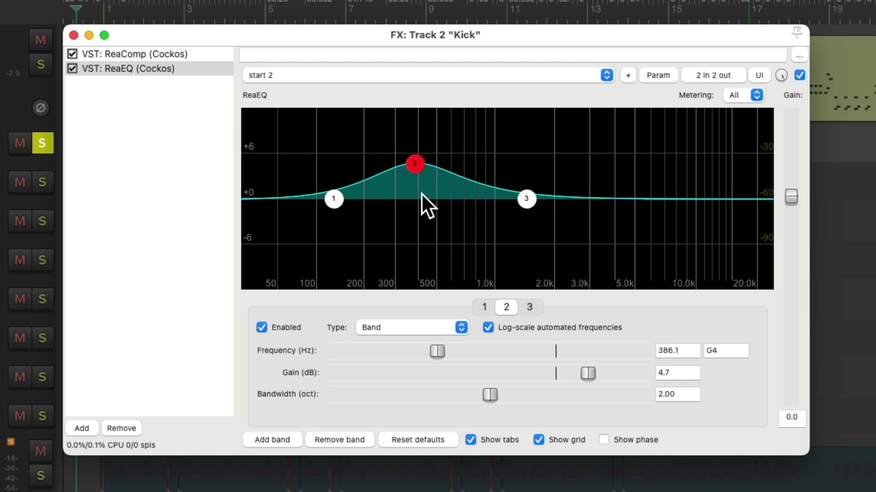
left_click_drag(412, 169, 409, 203)
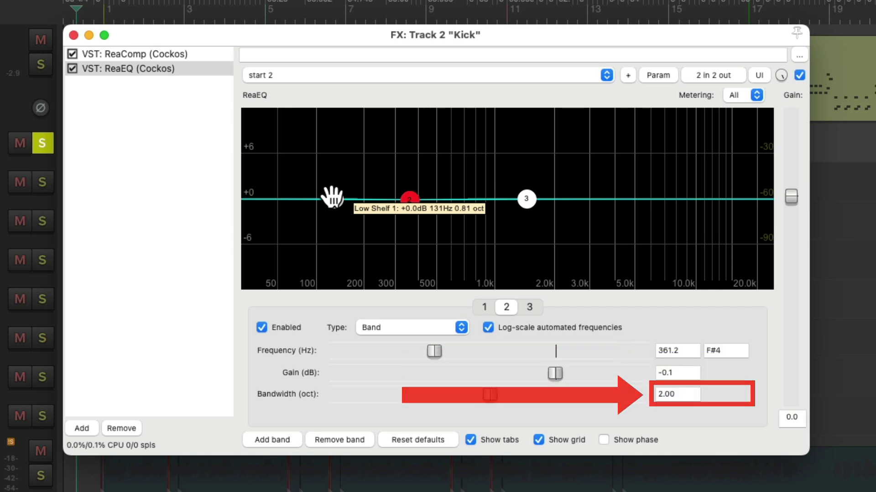
Boost the kick's low shelf about 4.9 dB at 166 Hz during playback, compare it with the band disabled, and reduce the boost to 4.3 dB.
key("space")
mouse_move(332, 197)
left_mouse_down()
mouse_move(344, 197)
mouse_move(350, 181)
mouse_move(341, 181)
mouse_move(355, 180)
mouse_move(355, 165)
left_mouse_up()
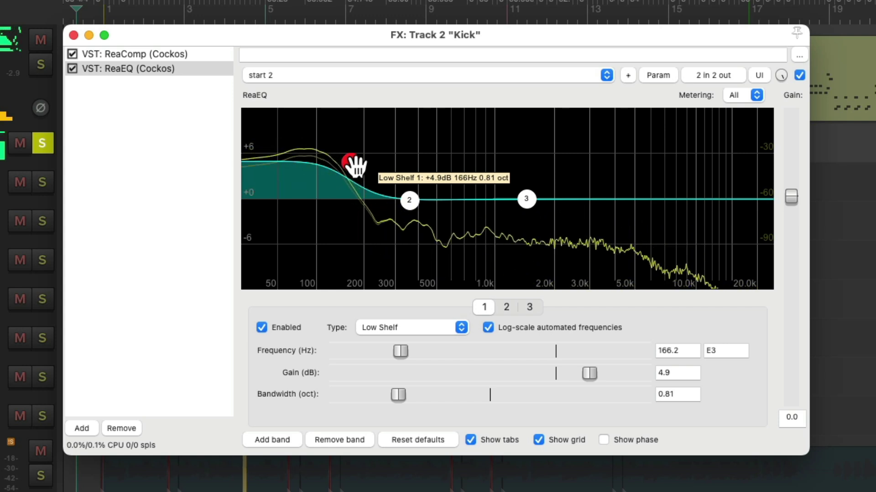
double_click(352, 165)
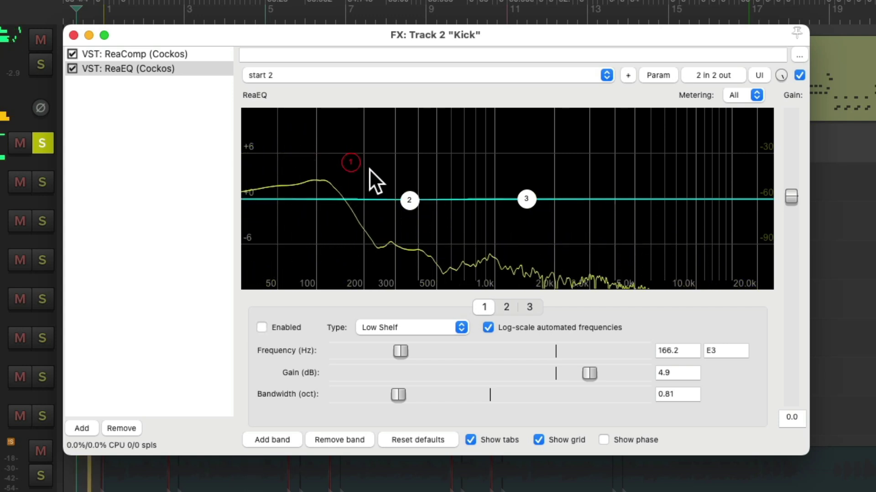
double_click(352, 165)
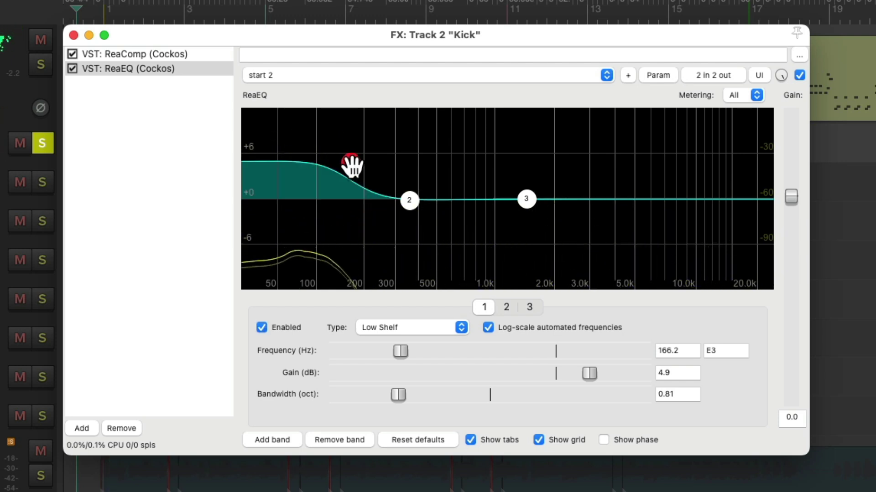
left_click_drag(352, 165, 352, 169)
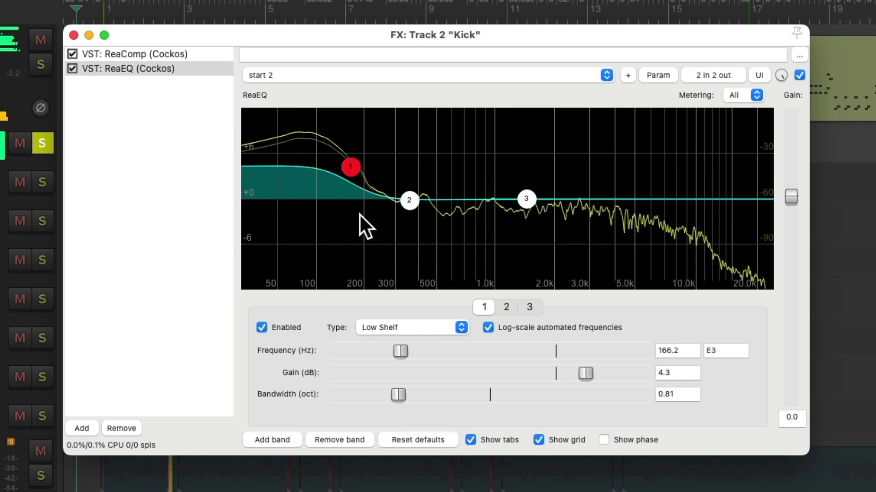
key("space")
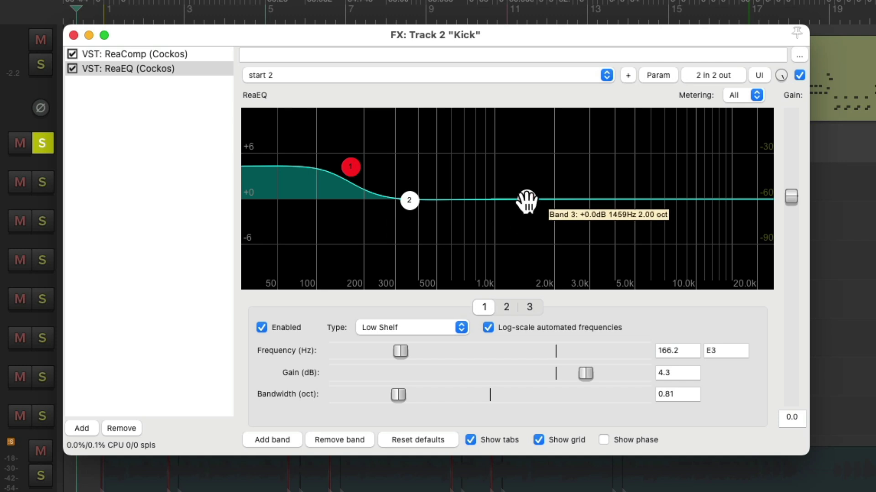
Boost ReaEQ band 3 about 4.3 dB near 1408 Hz, trying narrower and wider bandwidths and settling on 0.97 oct.
left_click_drag(529, 201, 524, 167)
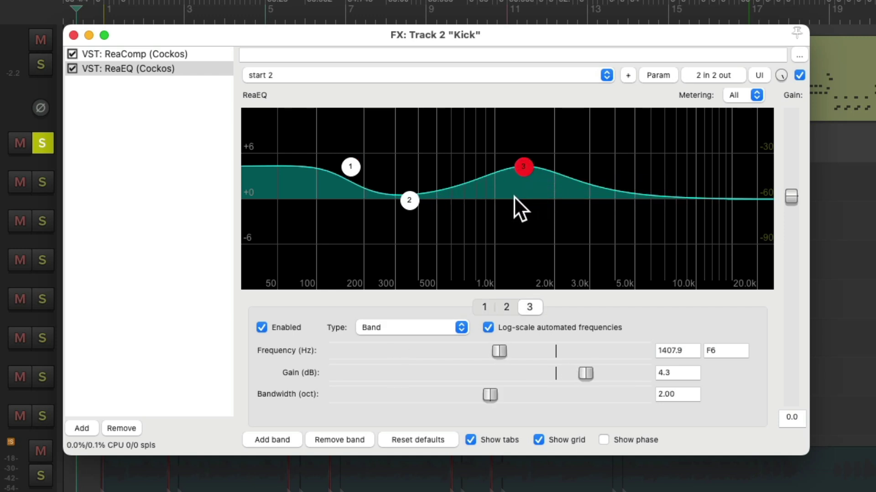
mouse_move(527, 170)
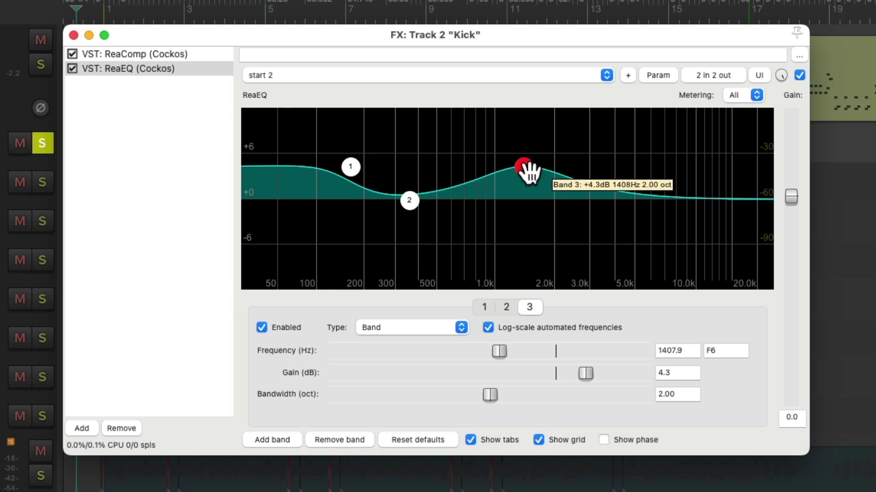
left_click_drag(525, 170, 469, 176)
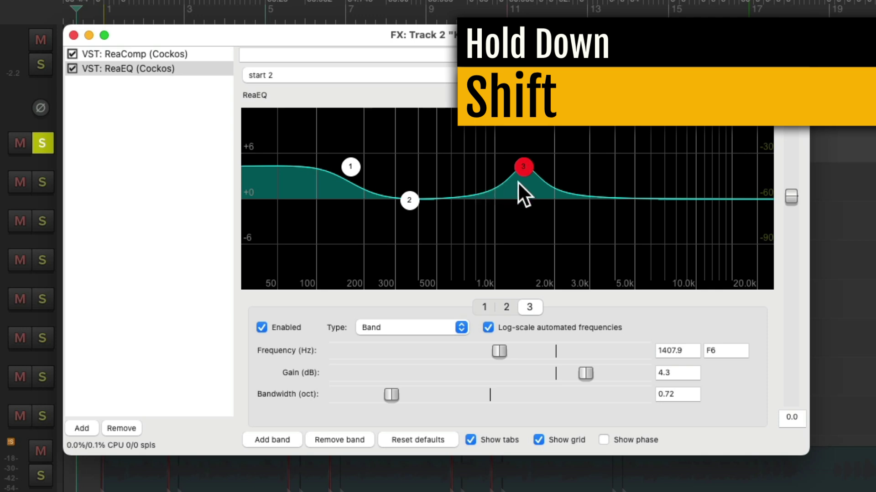
left_click_drag(529, 173, 582, 168)
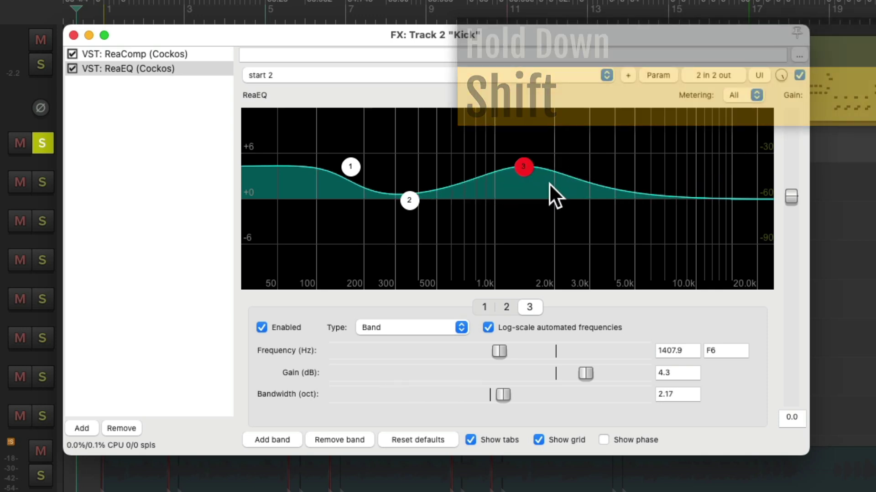
left_click_drag(524, 165, 479, 169)
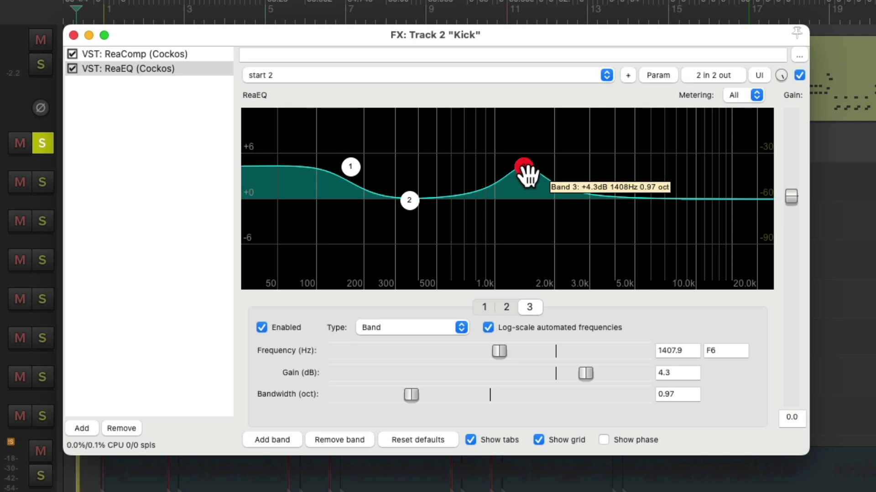
Move band 3 to about 1968 Hz at 3.0 dB during playback, compare it disabled and enabled, and raise its gain to 3.5 dB.
mouse_move(523, 171)
left_mouse_down()
mouse_move(523, 145)
mouse_move(575, 138)
mouse_move(552, 141)
mouse_move(562, 146)
mouse_move(556, 201)
mouse_move(555, 183)
left_mouse_up()
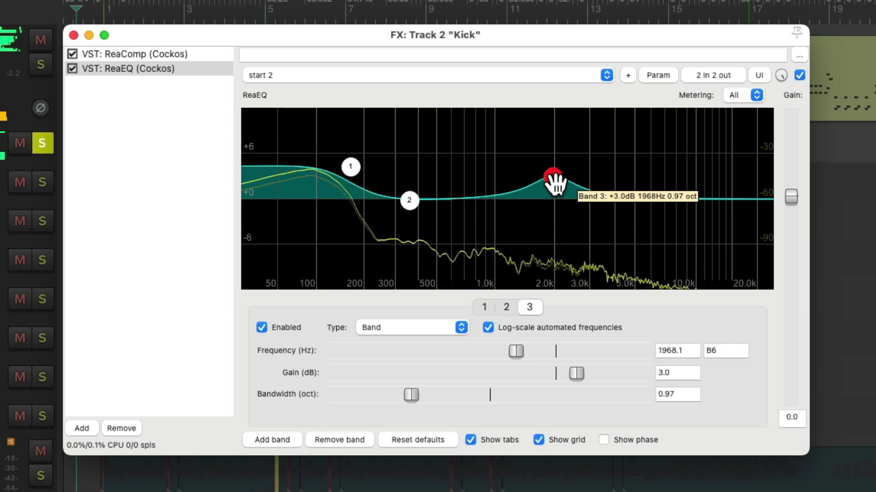
double_click(554, 181)
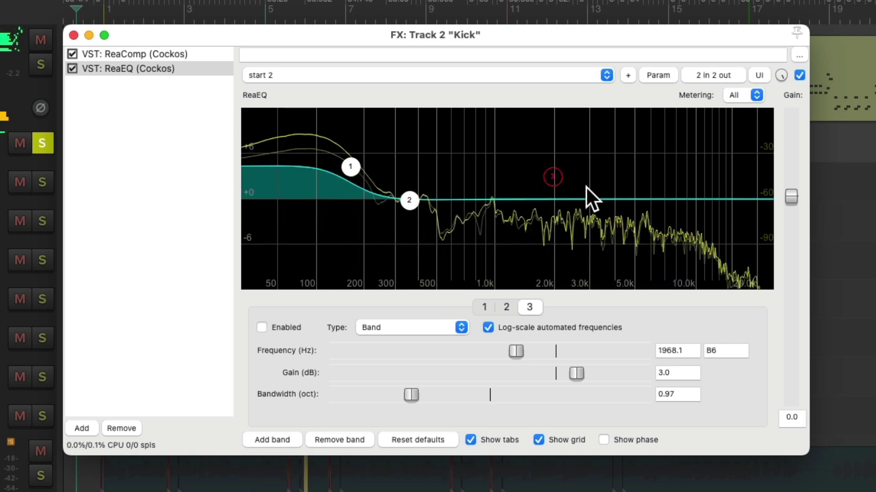
double_click(553, 180)
mouse_move(555, 180)
left_mouse_down()
mouse_move(555, 165)
mouse_move(553, 173)
left_mouse_up()
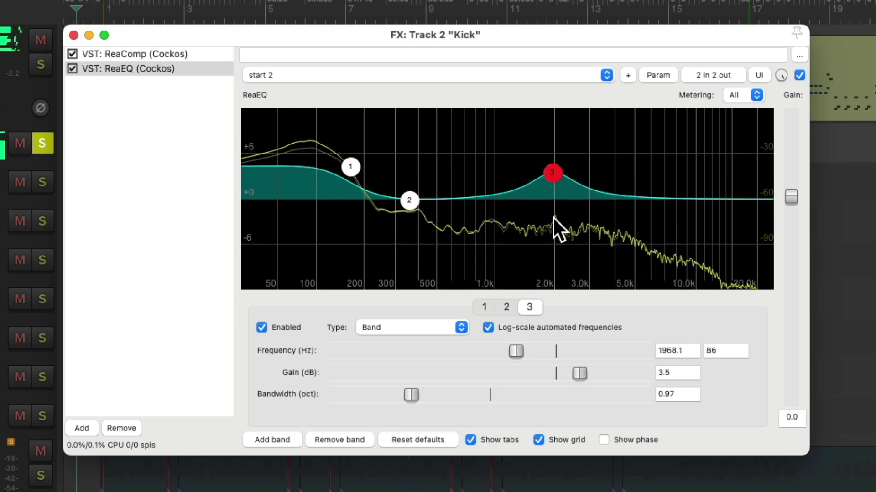
Narrow band 2 of the kick EQ to 0.76 oct and cut it about 9.8 dB near 220 Hz.
mouse_move(411, 200)
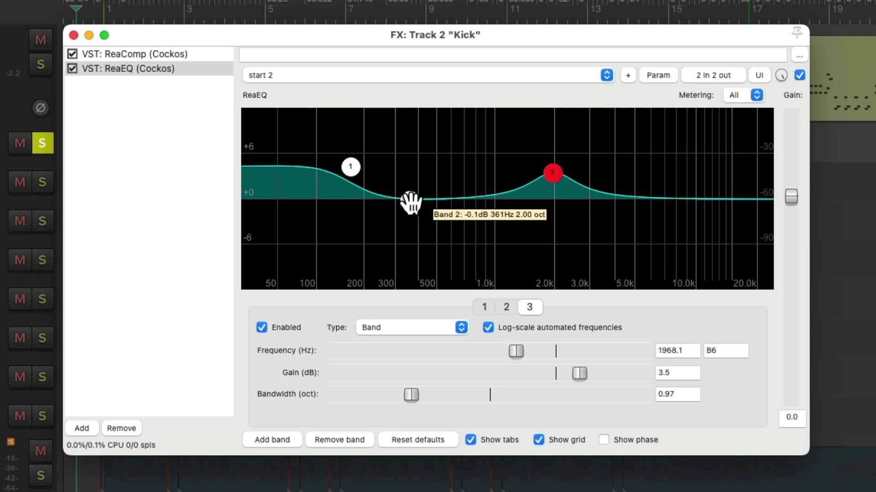
left_click_drag(410, 202, 376, 249)
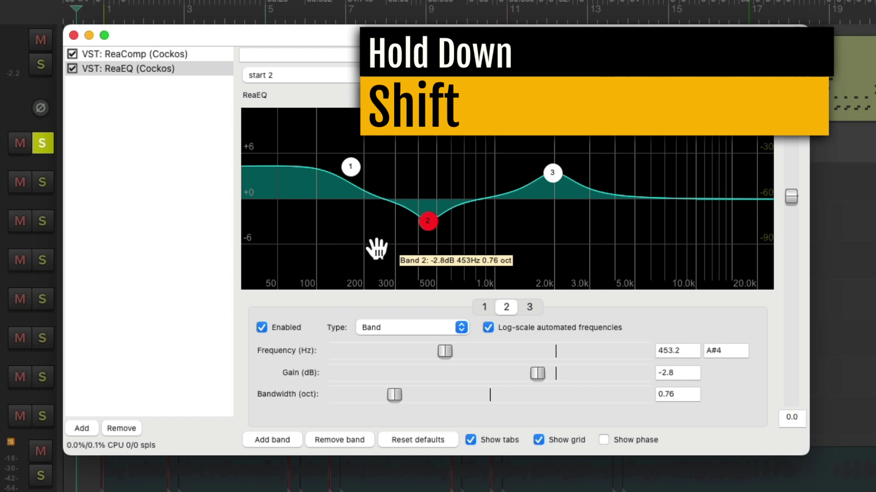
left_click_drag(426, 223, 375, 277)
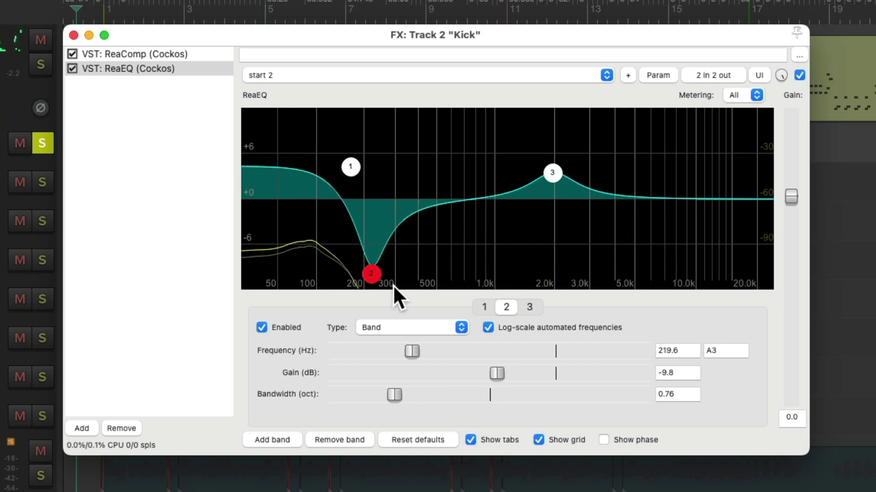
Compare the kick with band 2 disabled and enabled, and ease its cut to about -2.8 dB near 255 Hz.
left_click(372, 273, "alt")
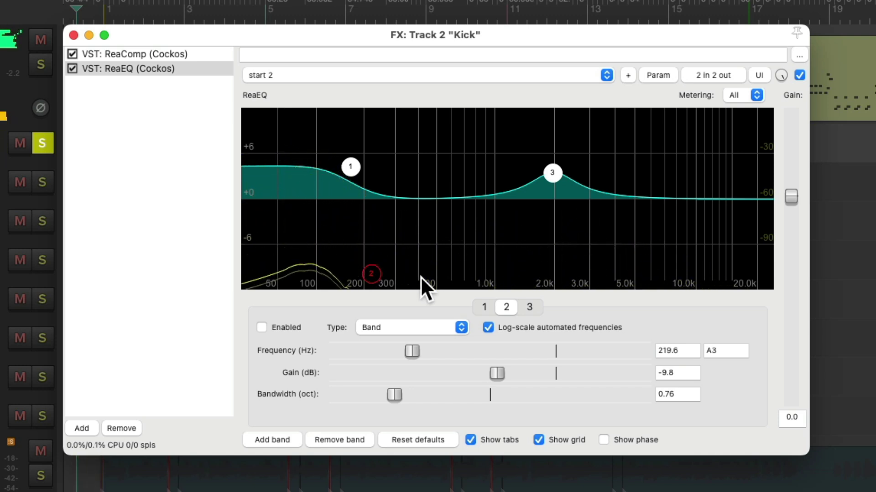
left_click(371, 274, "alt")
left_click_drag(371, 274, 381, 229)
key("space")
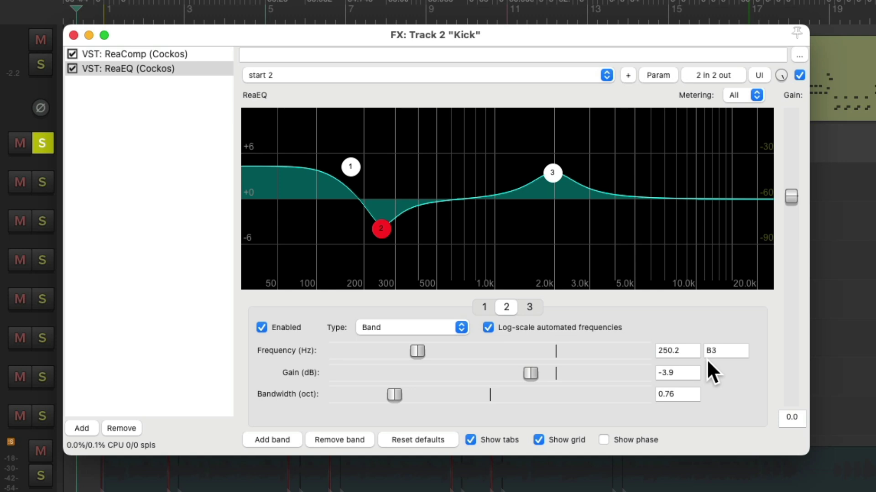
key("space")
mouse_move(382, 229)
left_mouse_down()
mouse_move(382, 201)
mouse_move(382, 240)
mouse_move(382, 223)
left_mouse_up()
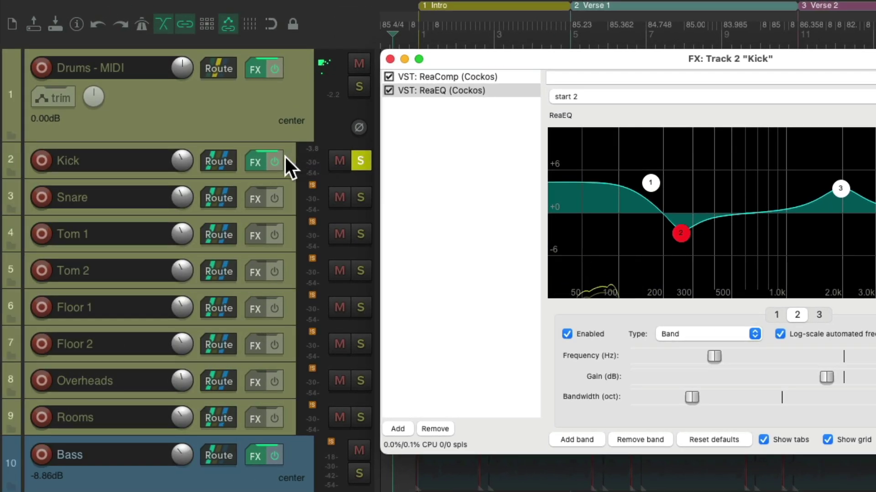
Compare the kick with its whole effects chain bypassed and re-enabled during playback, and close the effects window.
left_click(275, 162)
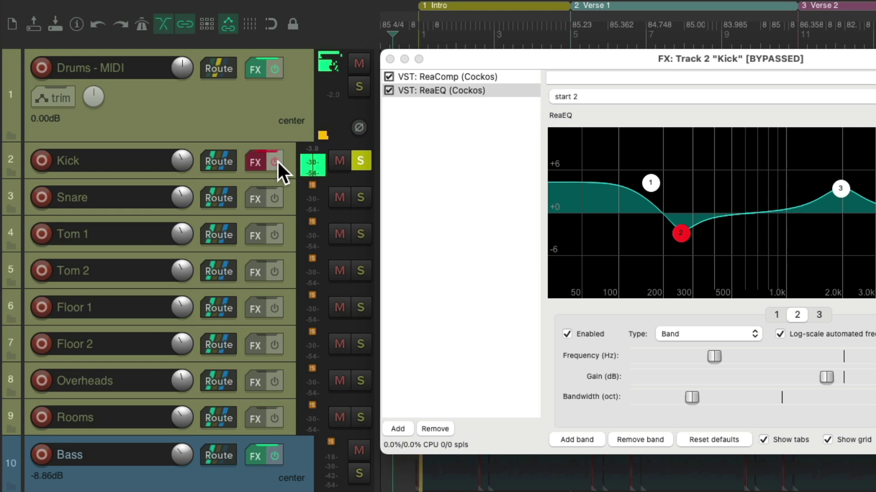
left_click(278, 162)
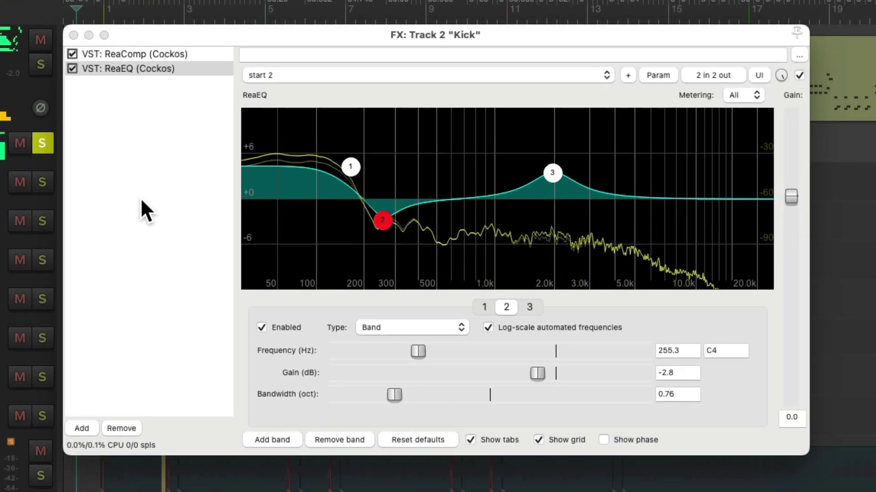
left_click(73, 35)
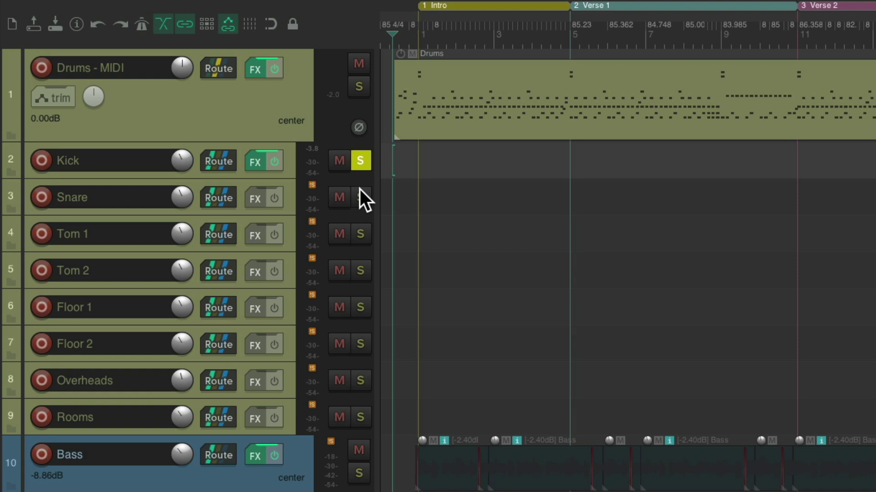
Solo the Snare through Rooms tracks along with the Kick and listen to the drums together.
left_click_drag(360, 190, 369, 406)
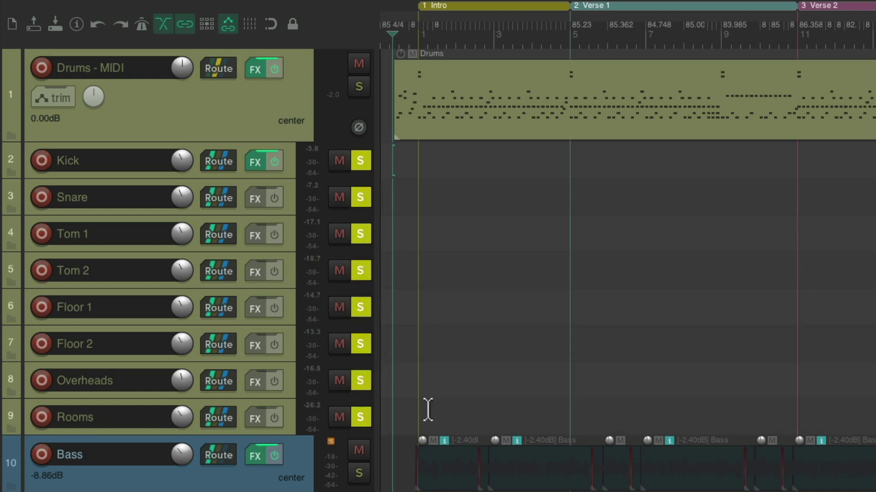
key("space")
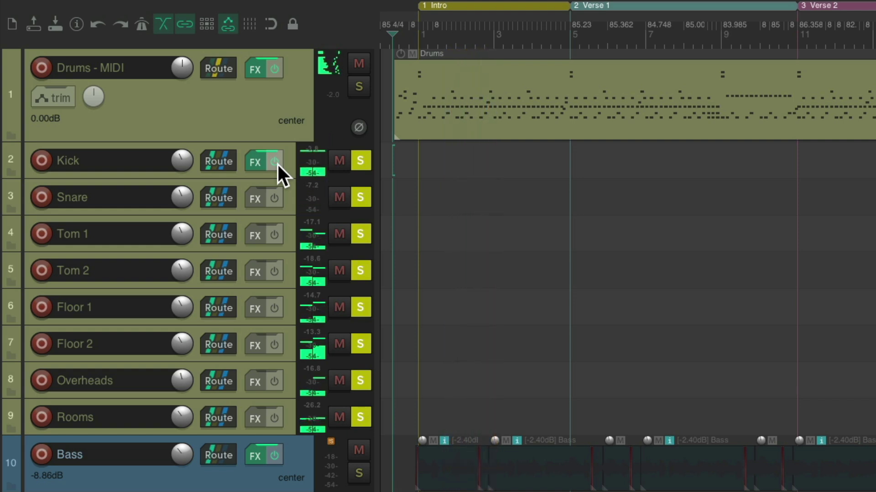
key("space")
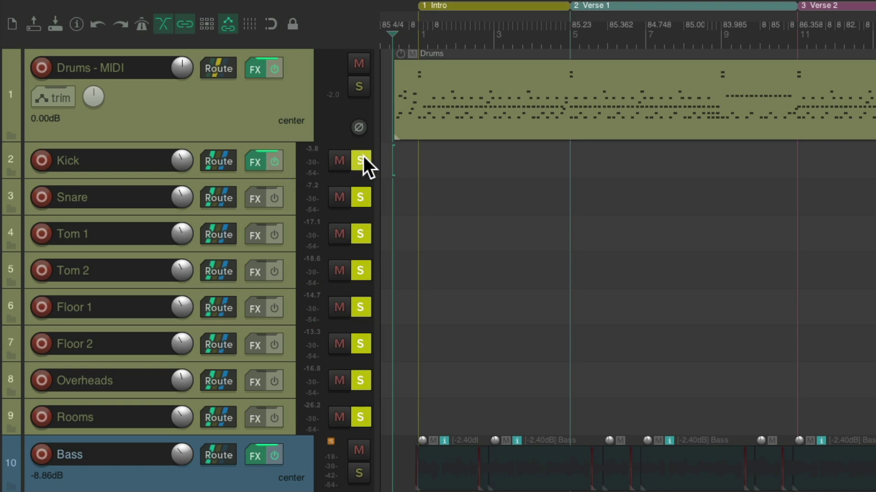
Clear all track solos, and solo the Snare track for playback.
left_click(360, 159)
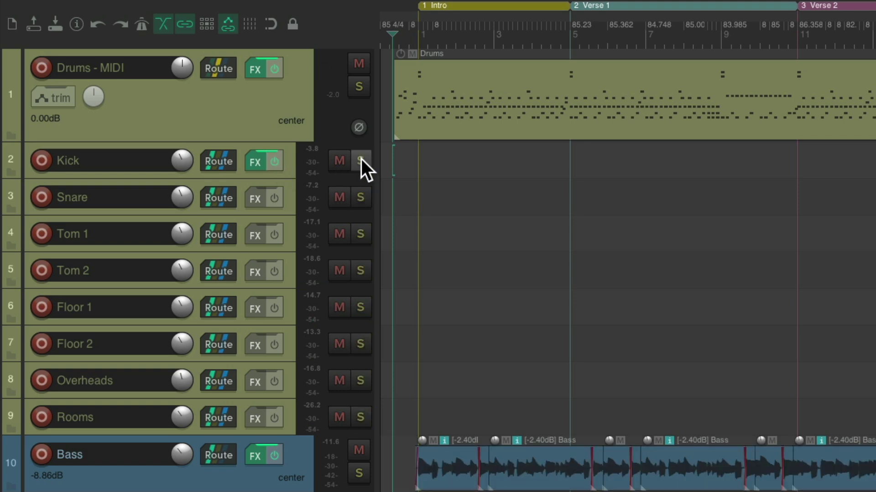
left_click(363, 203)
key("space")
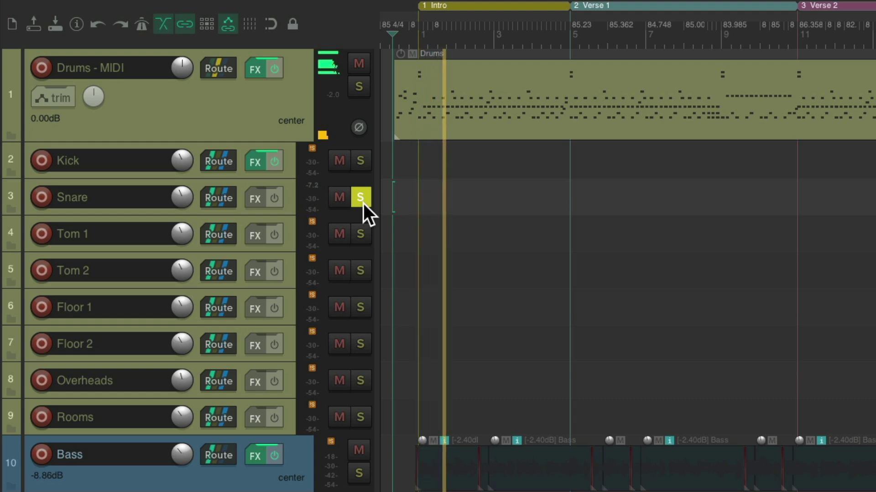
key("space")
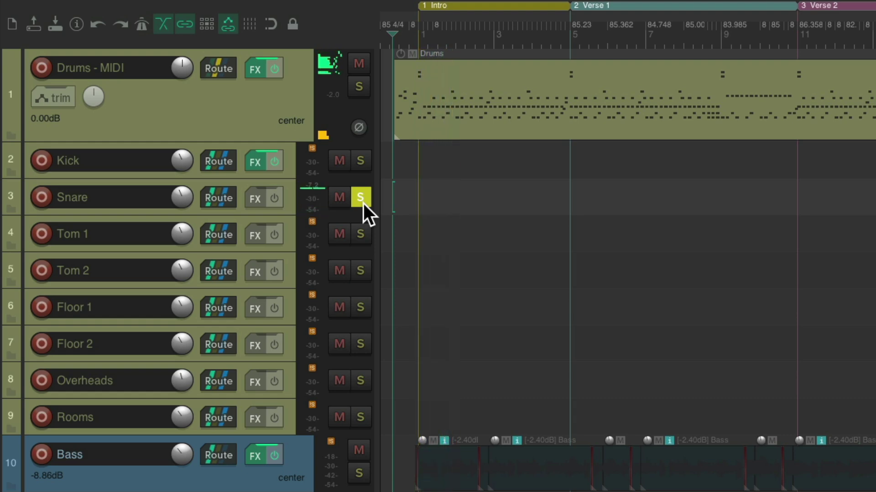
Add ReaComp from the Favorites folder to the Snare track.
left_click(258, 207)
left_click(296, 148)
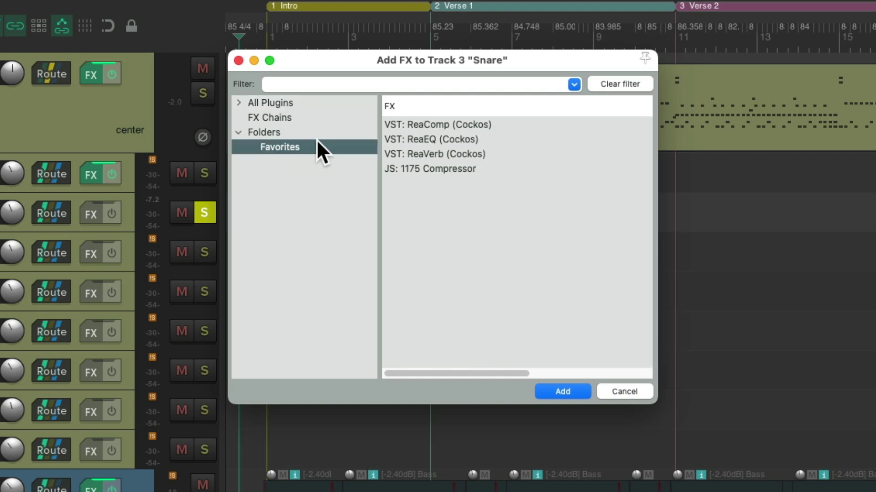
left_click(479, 127)
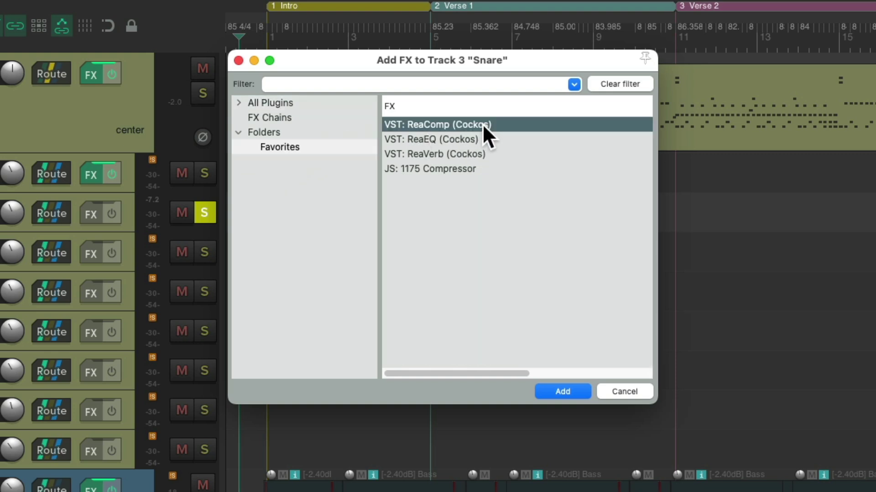
double_click(482, 124)
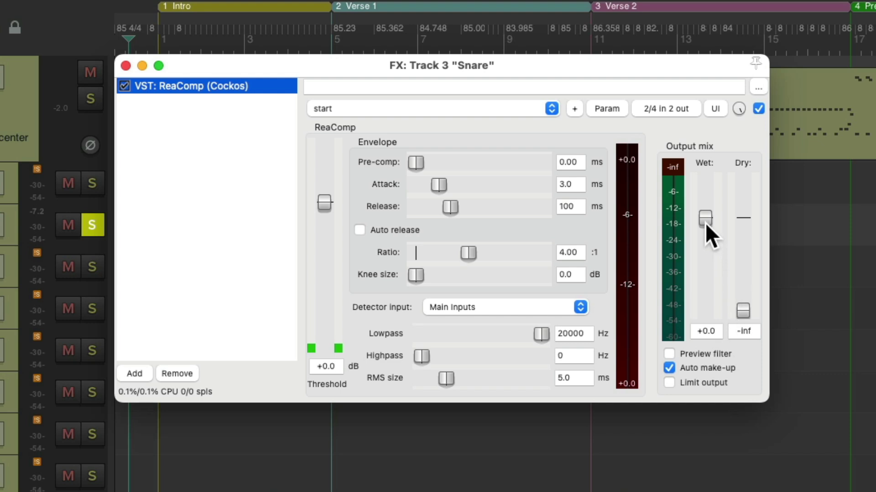
Set the snare compressor's wet output to -3.7 dB and its threshold to -18.1 dB, comparing with the compressor bypassed during playback.
left_click_drag(705, 223, 705, 232)
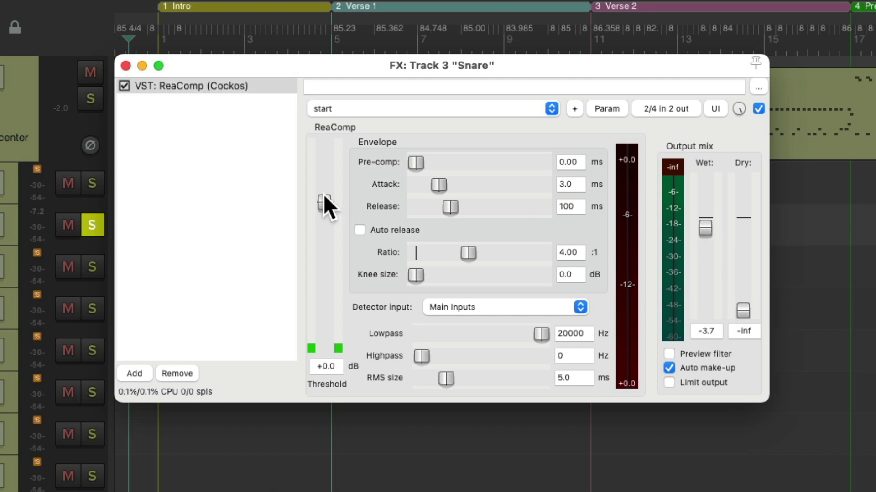
key("space")
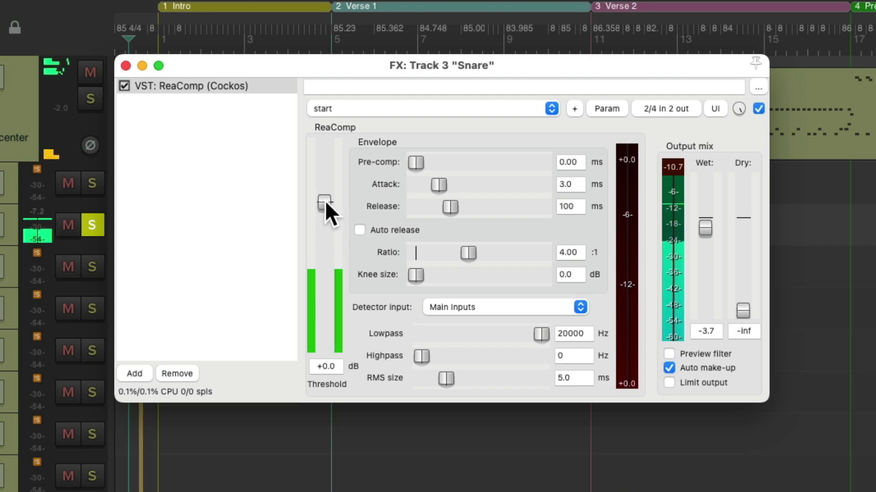
left_click_drag(325, 201, 324, 265)
left_click(757, 108)
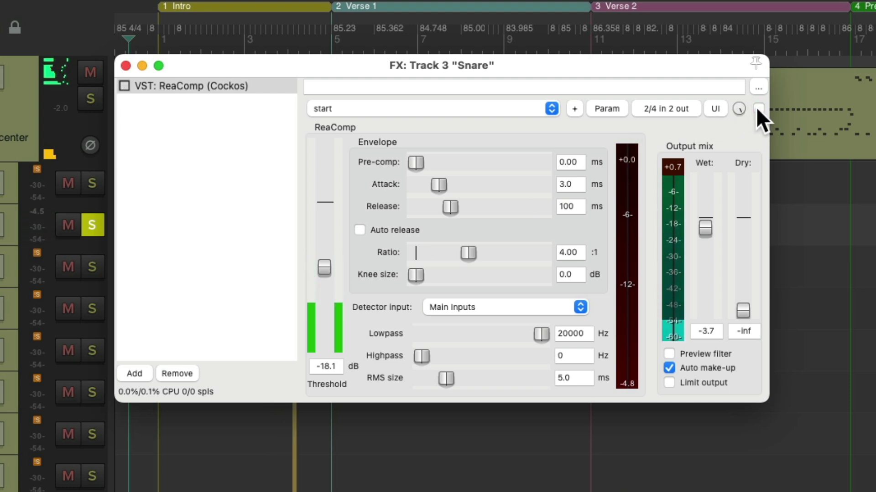
left_click(757, 108)
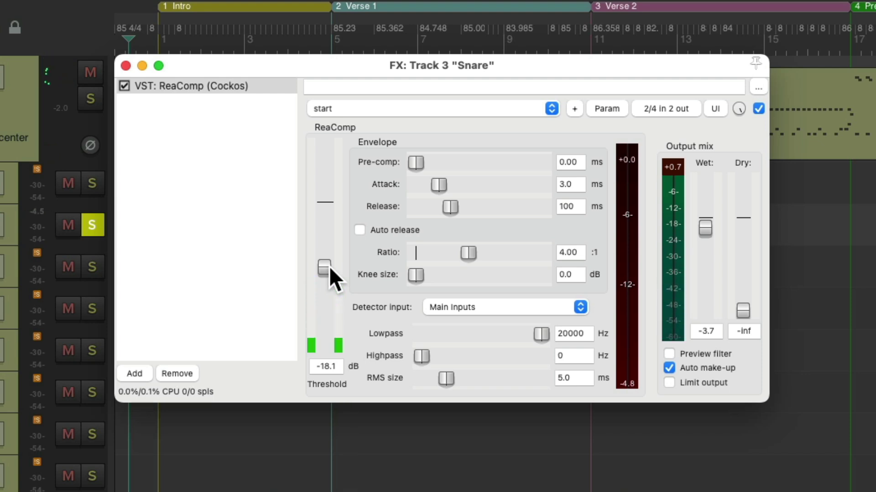
Compare the snare with its compressor bypassed, and add ReaEQ from the Favorites folder to the Snare track.
left_click(758, 108)
double_click(243, 130)
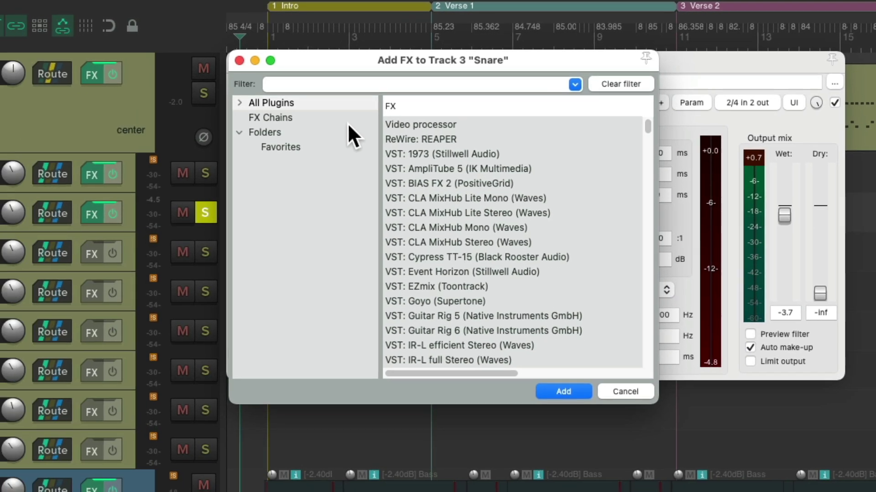
left_click(340, 146)
double_click(427, 142)
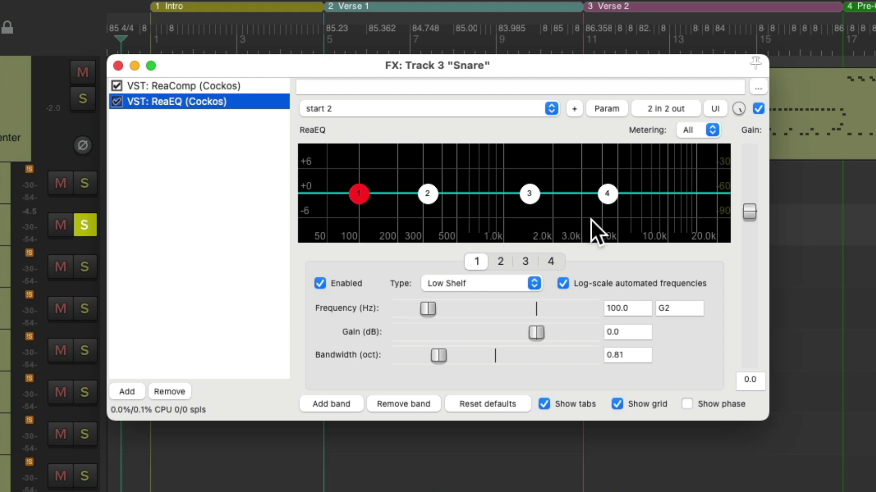
Remove the 100 Hz low shelf band from the snare's ReaEQ and enlarge the effects window.
left_click(359, 193)
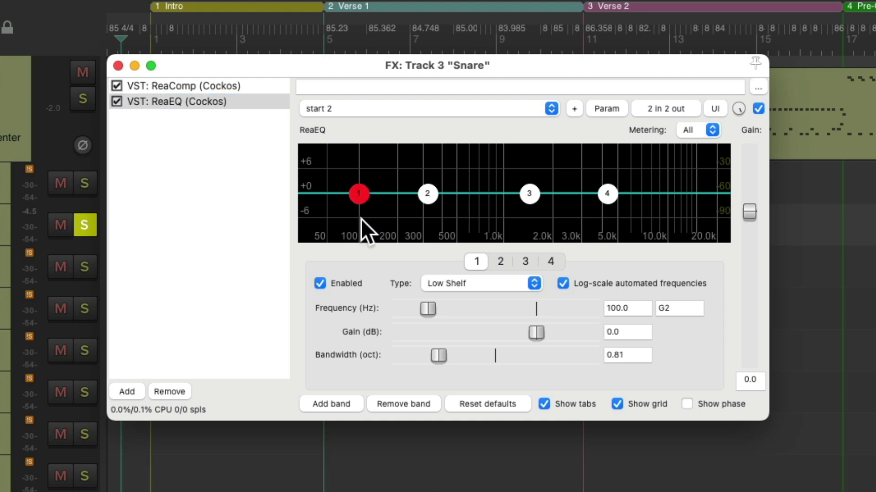
left_click(402, 403)
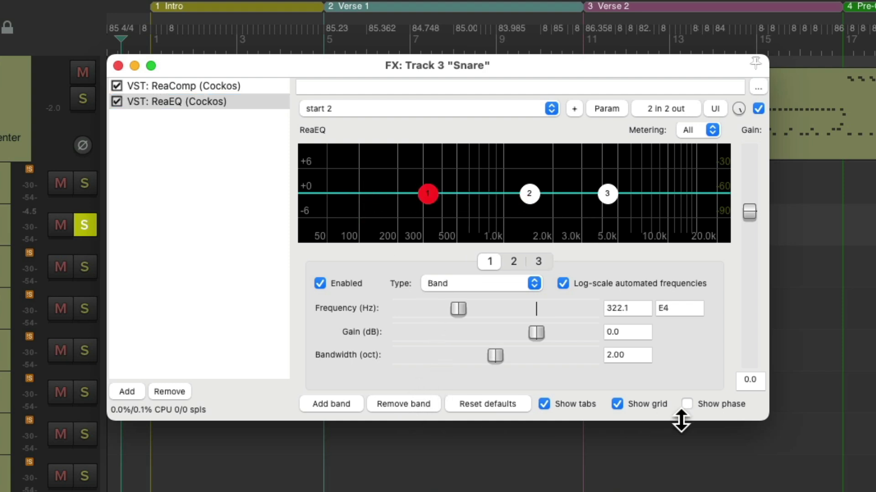
left_click_drag(763, 419, 866, 491)
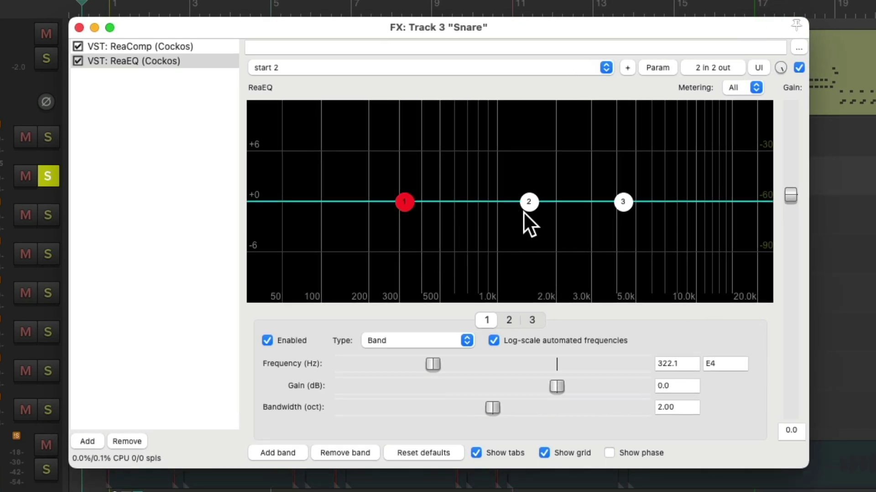
Boost band 2 of the snare EQ by 2.6 dB at 2359 Hz with 0.93 octave bandwidth, comparing with the band disabled during playback.
left_click_drag(529, 202, 543, 182)
scroll(539, 190, "down", 5)
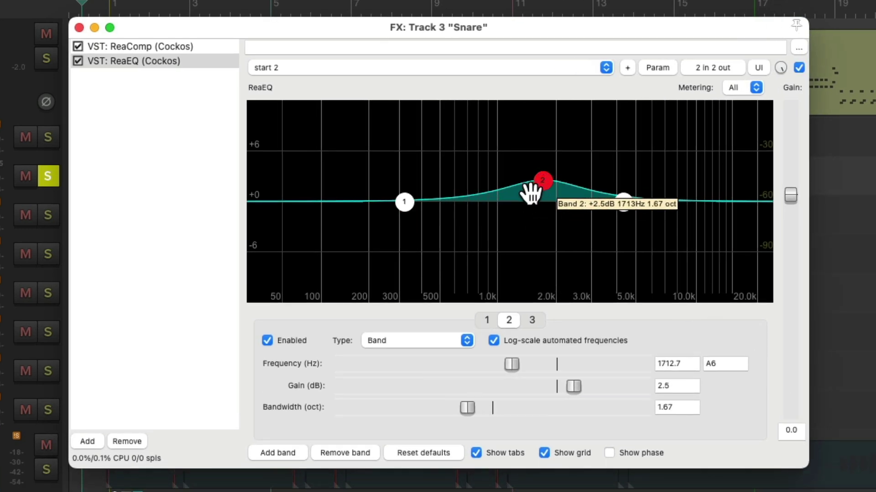
key("space")
left_click_drag(545, 185, 568, 185)
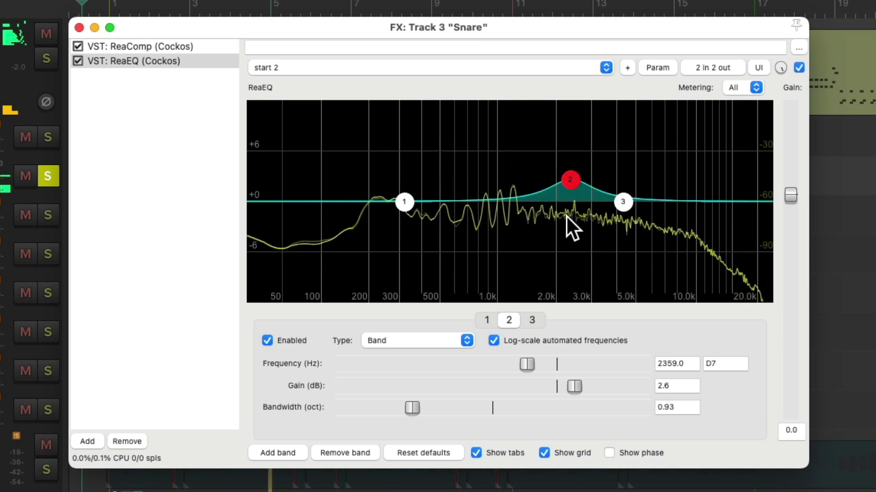
double_click(570, 183)
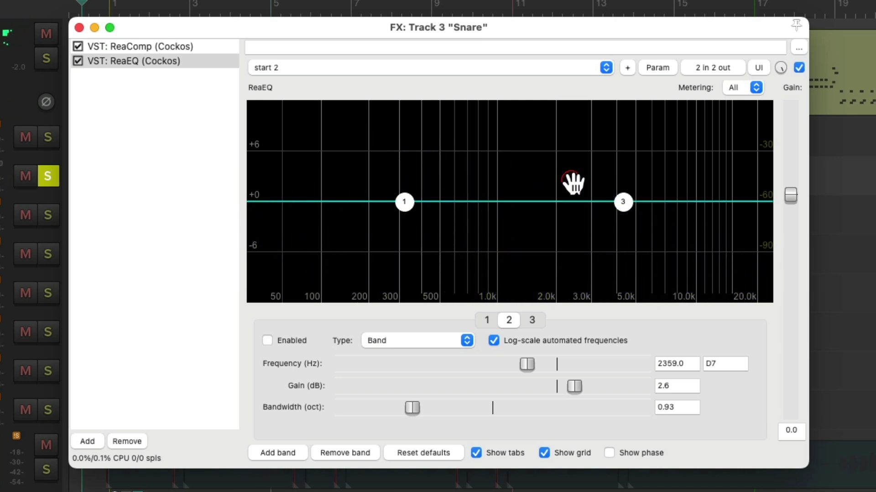
double_click(570, 181)
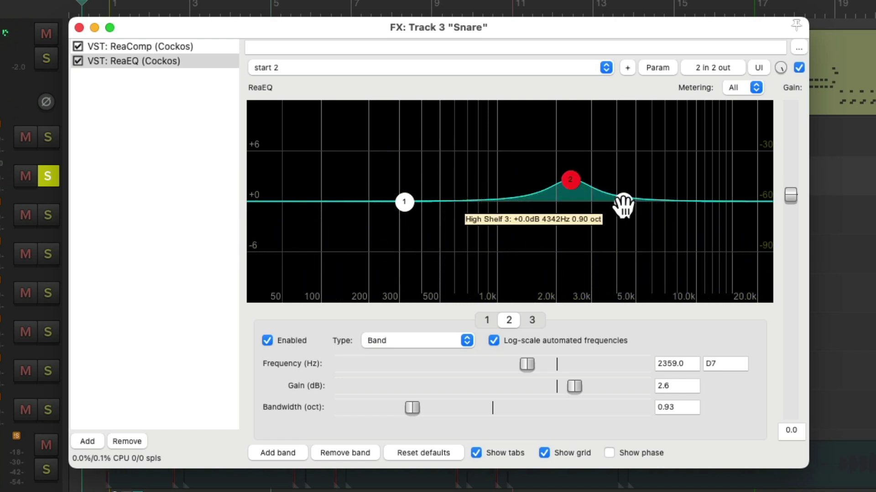
Raise the snare EQ's high shelf by 5.1 dB at 4341.7 Hz, comparing with the band disabled during playback.
left_click_drag(623, 205, 629, 174)
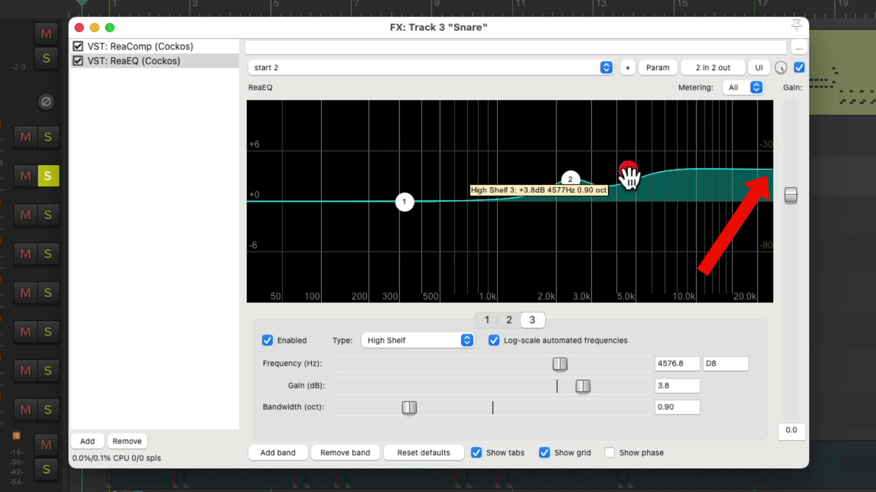
mouse_move(629, 176)
left_mouse_down()
mouse_move(625, 197)
mouse_move(623, 164)
left_mouse_up()
right_click(623, 163)
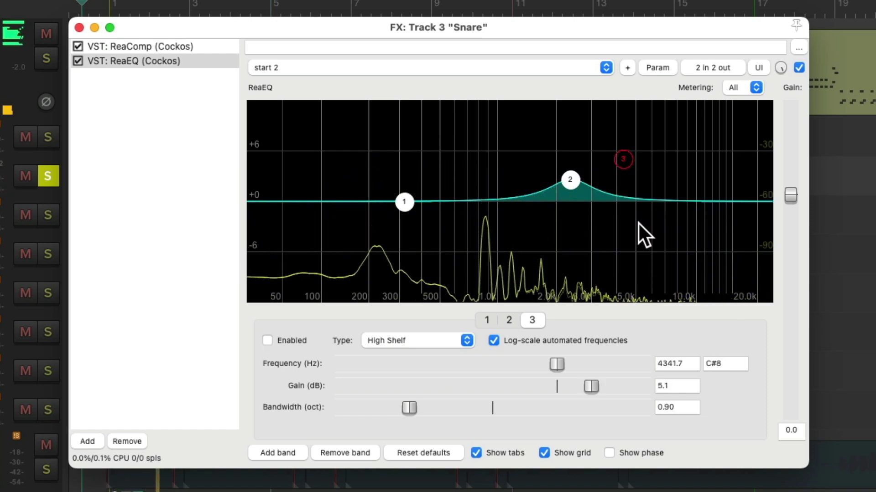
right_click(624, 160)
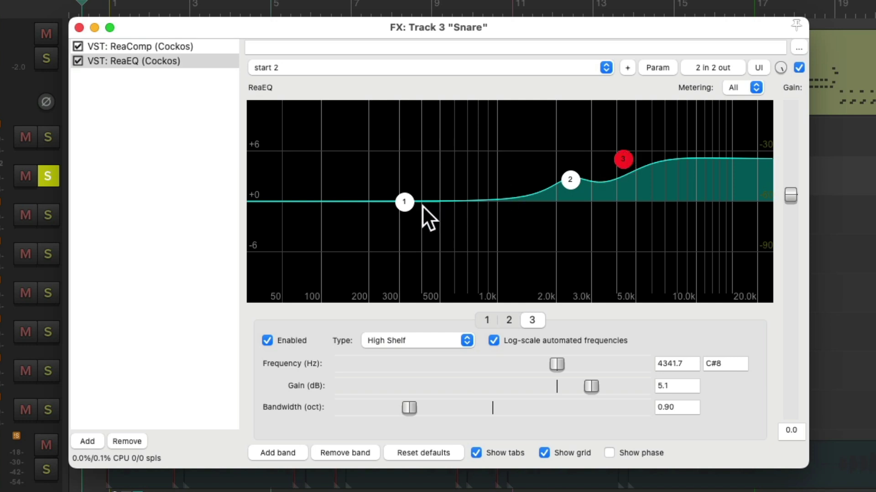
Boost band 1 of the snare EQ by about 3.7 dB near 325 Hz and narrow its bandwidth to about 1.79 octaves.
scroll(406, 172, "down", 5)
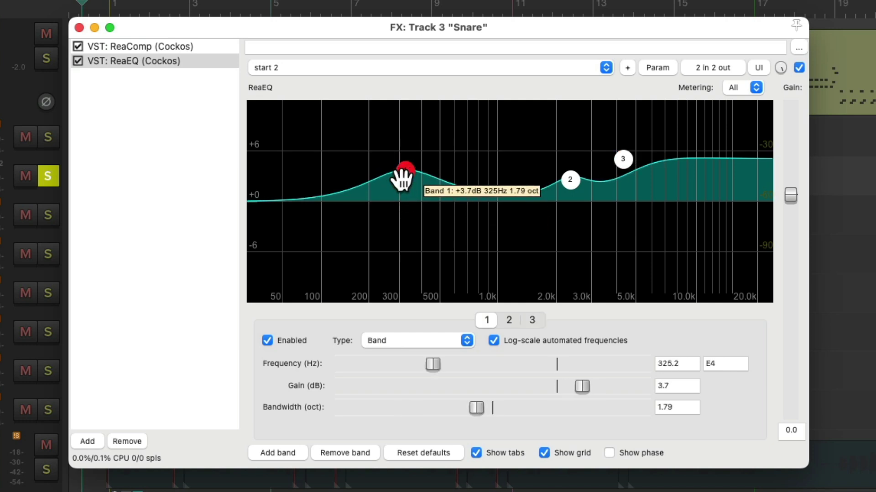